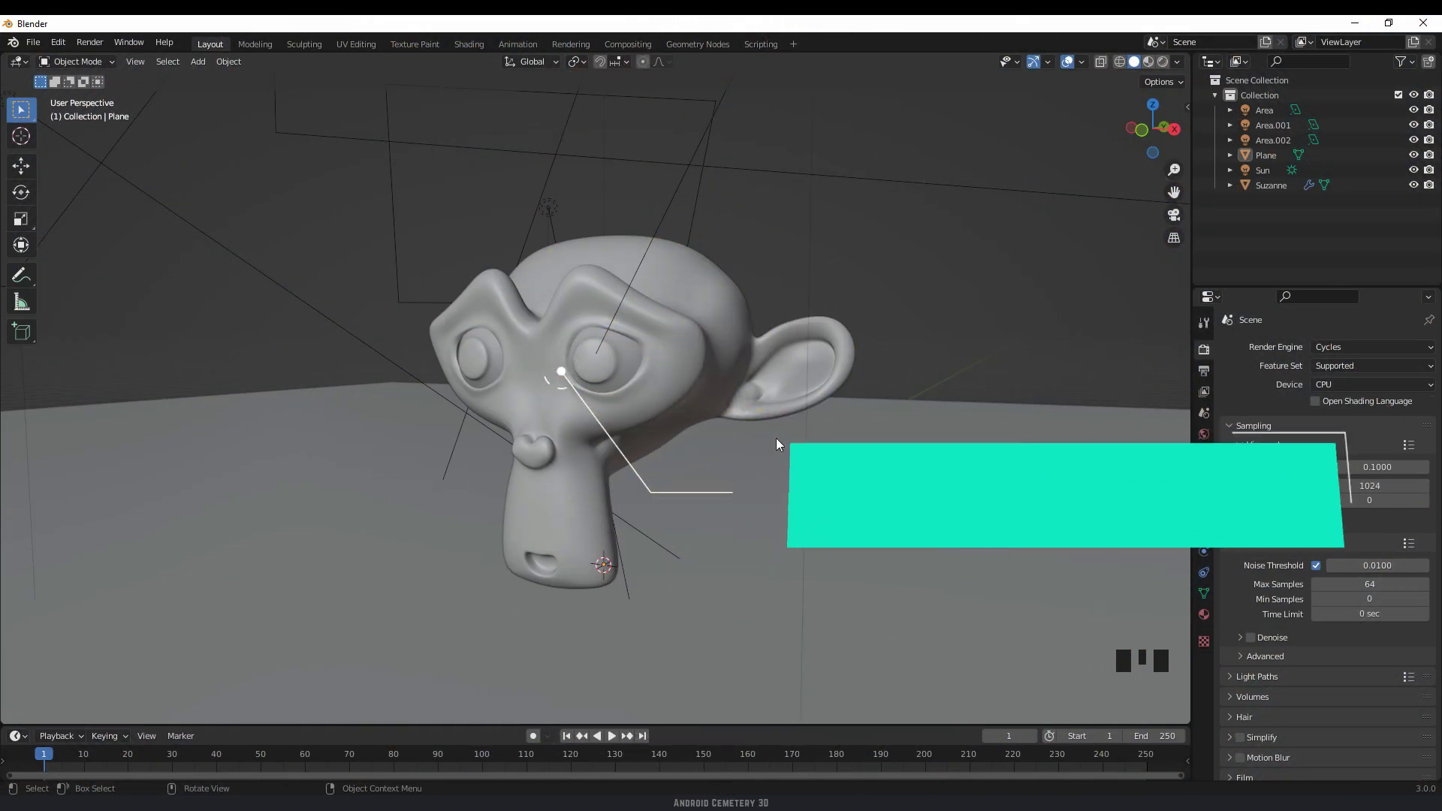
- Select Suzanne and give it a new material, Material.001, with a default Principled BSDF
left_click(675, 373)
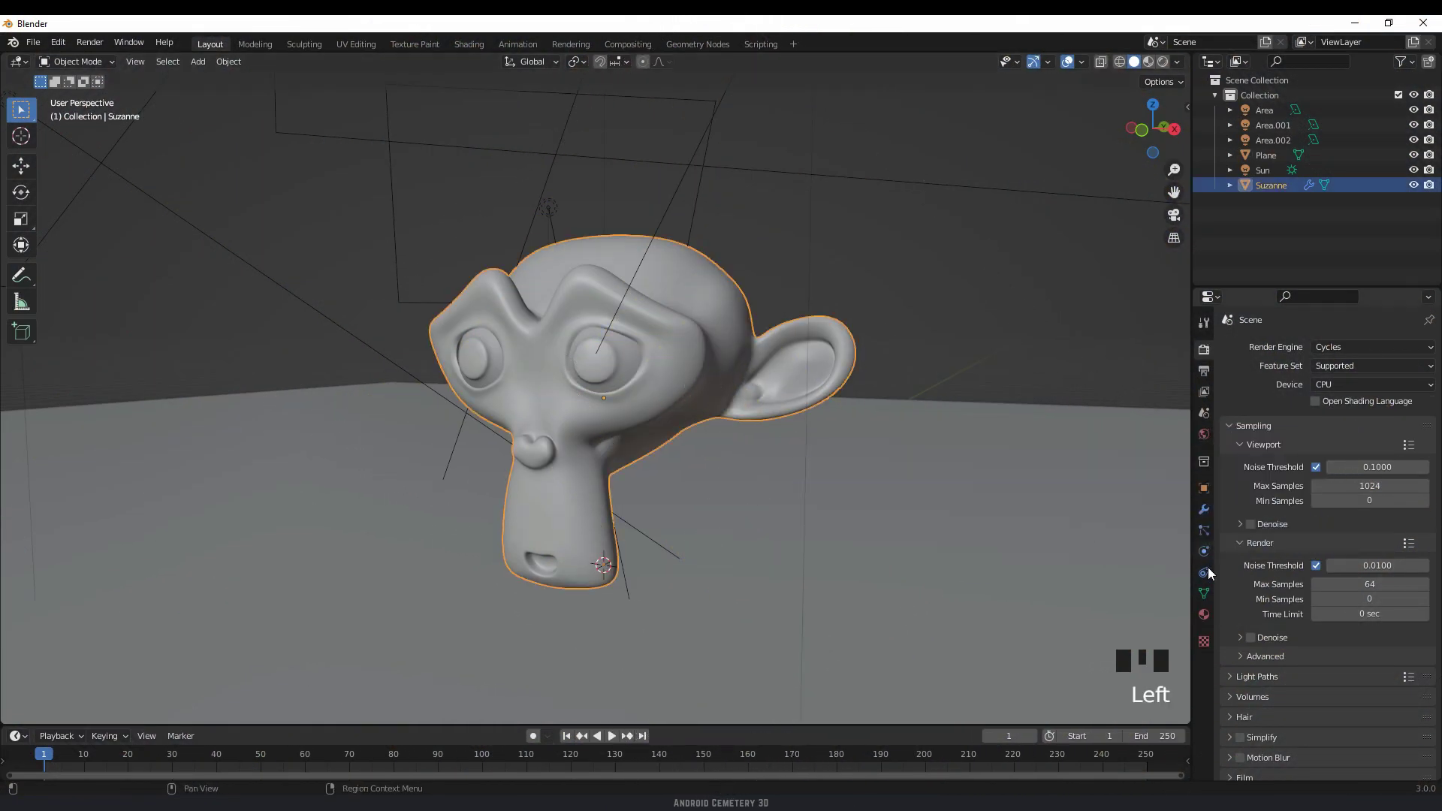
left_click(1205, 612)
left_click(1342, 413)
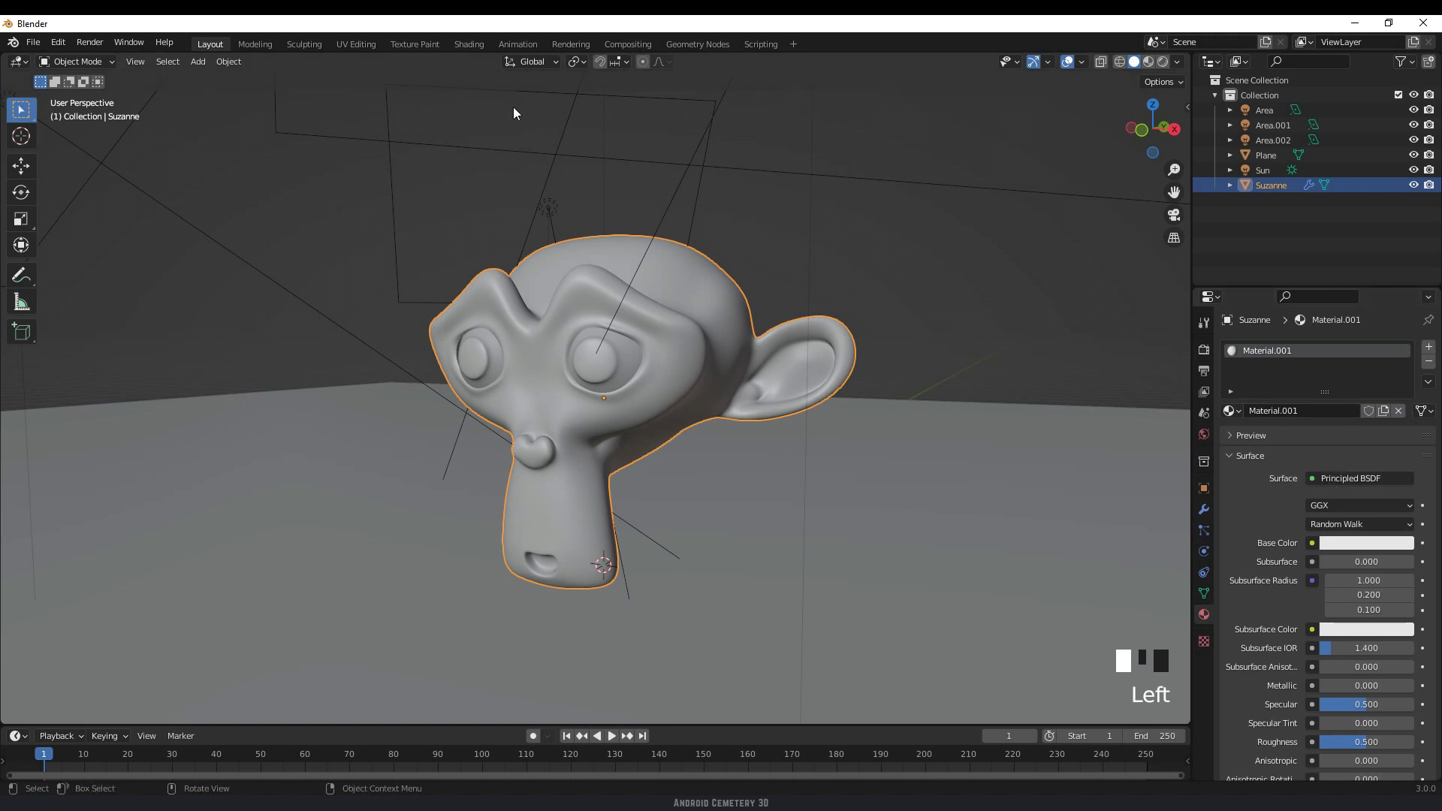
- In the Shading workspace, move Material Output well right of the Principled BSDF to leave a gap
left_click(470, 44)
scroll(774, 270, "up", 3)
middle_click_drag(816, 543, 686, 589)
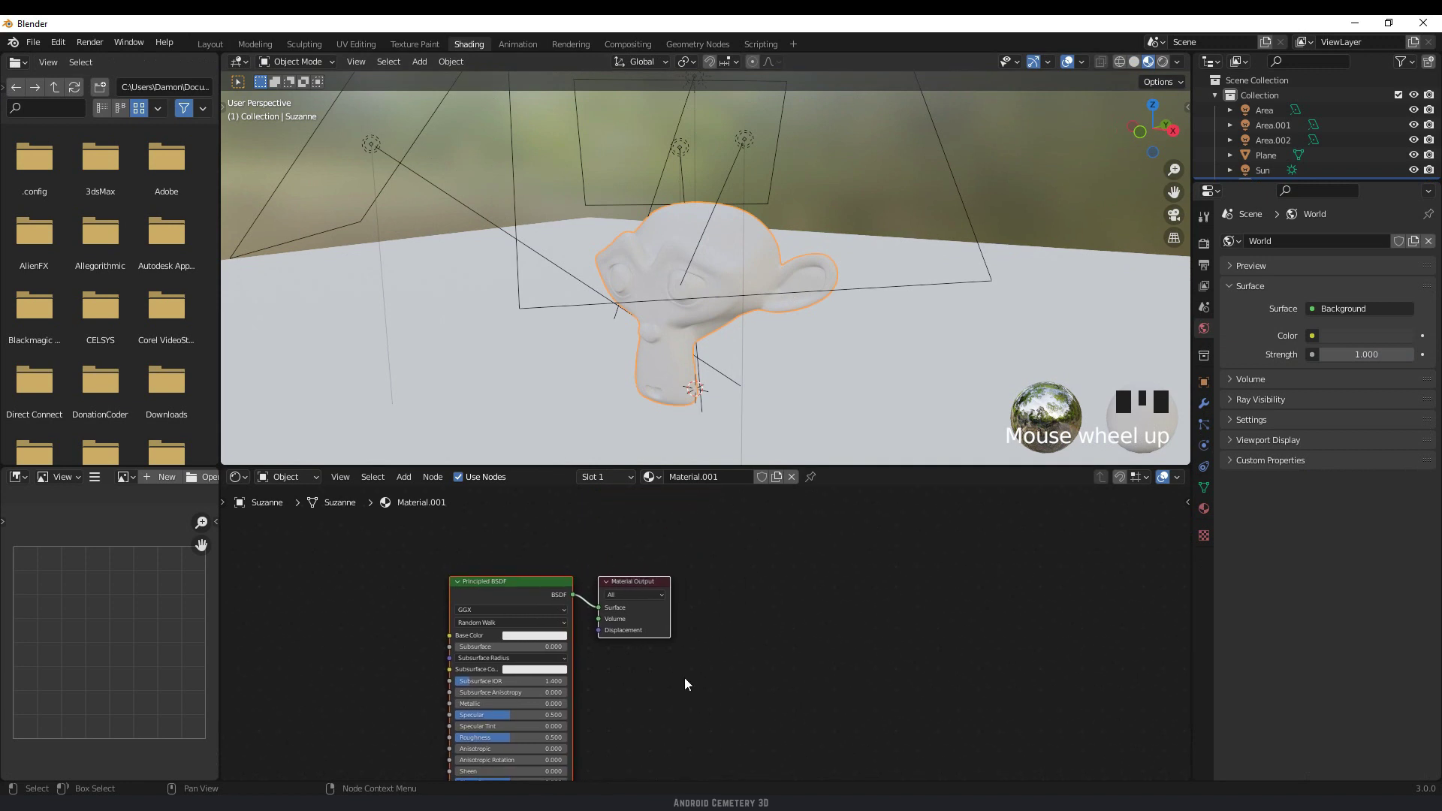
left_click_drag(635, 578, 939, 580)
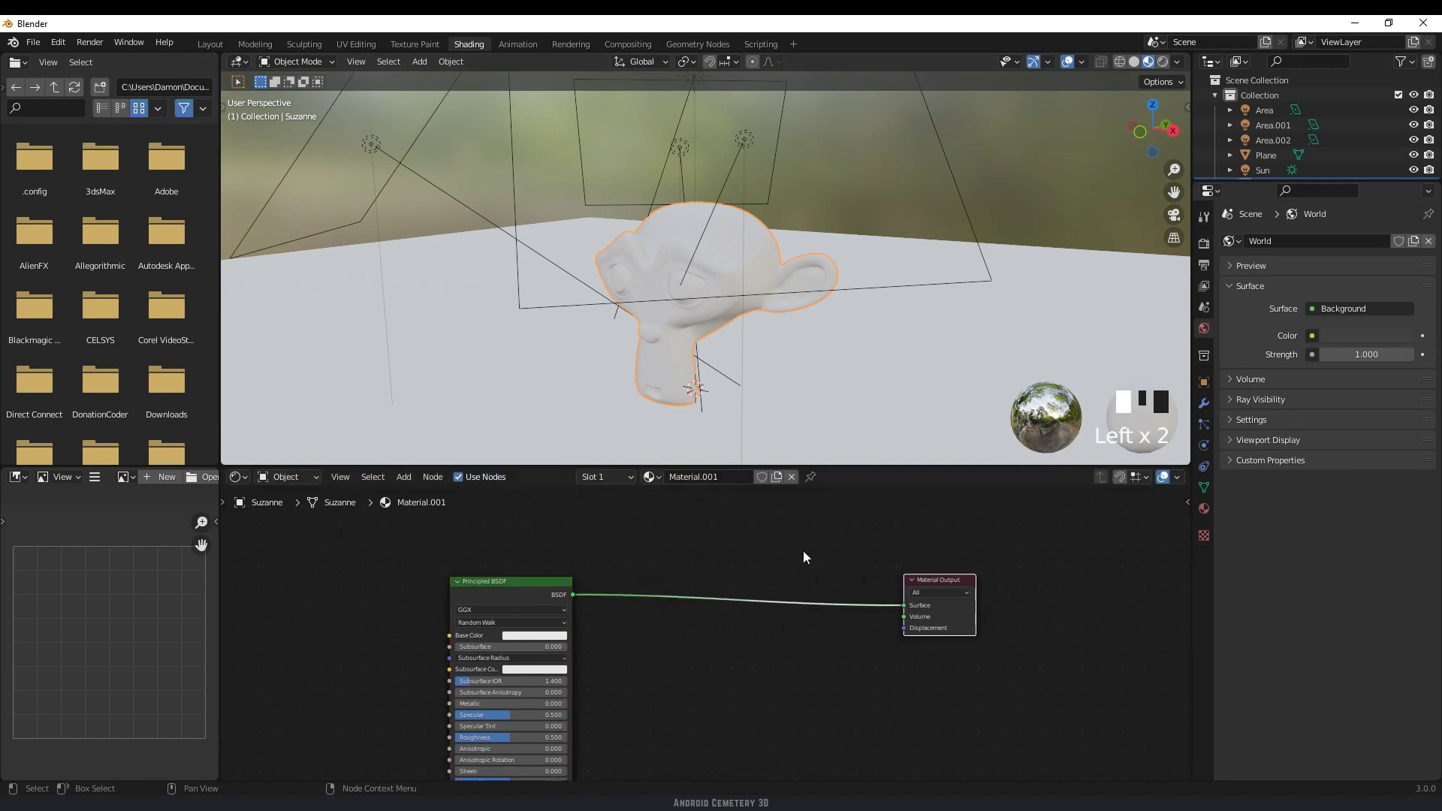
middle_click_drag(804, 557, 747, 619)
- Add an Ambient Occlusion node to Suzanne's material through the node search
key("shift+a")
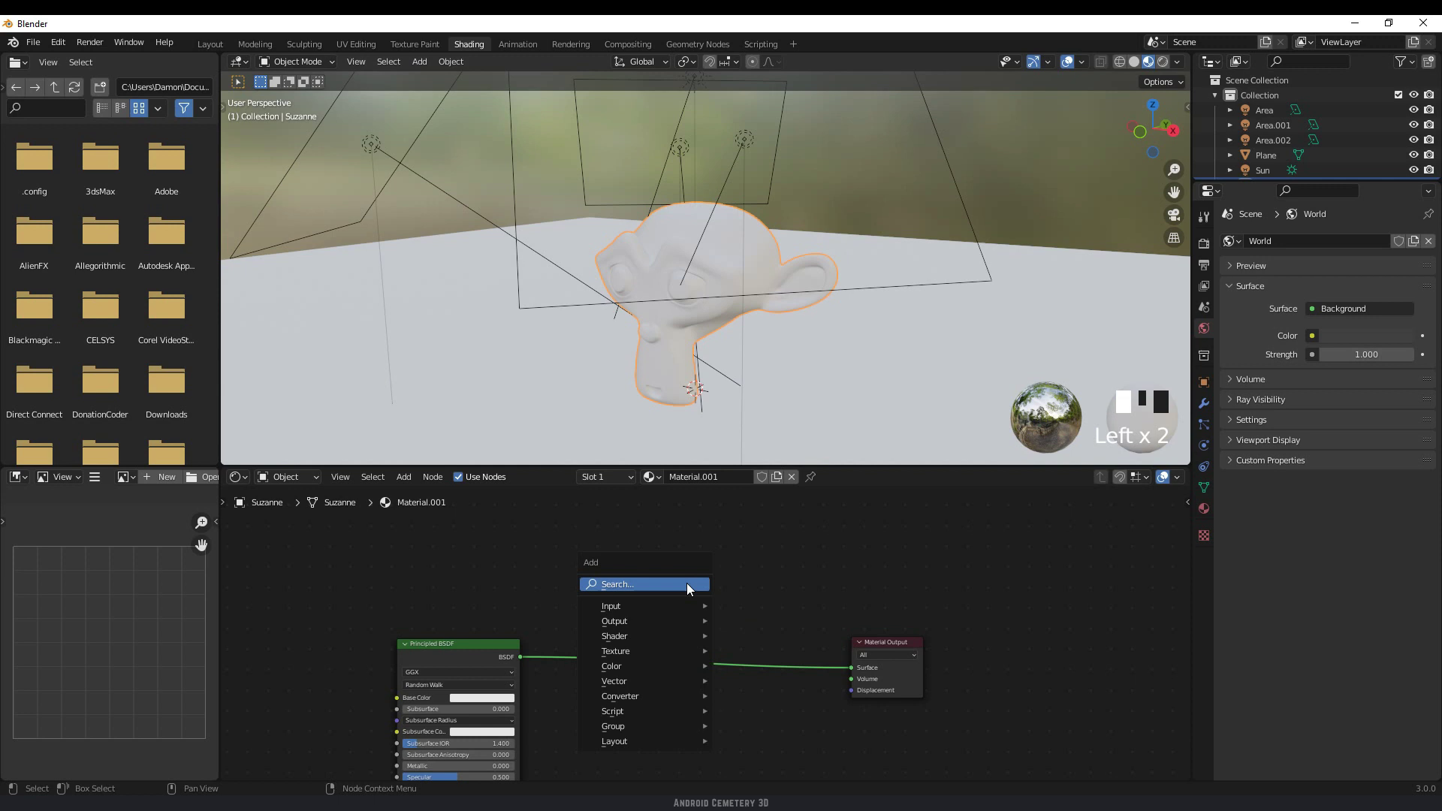
left_click(649, 583)
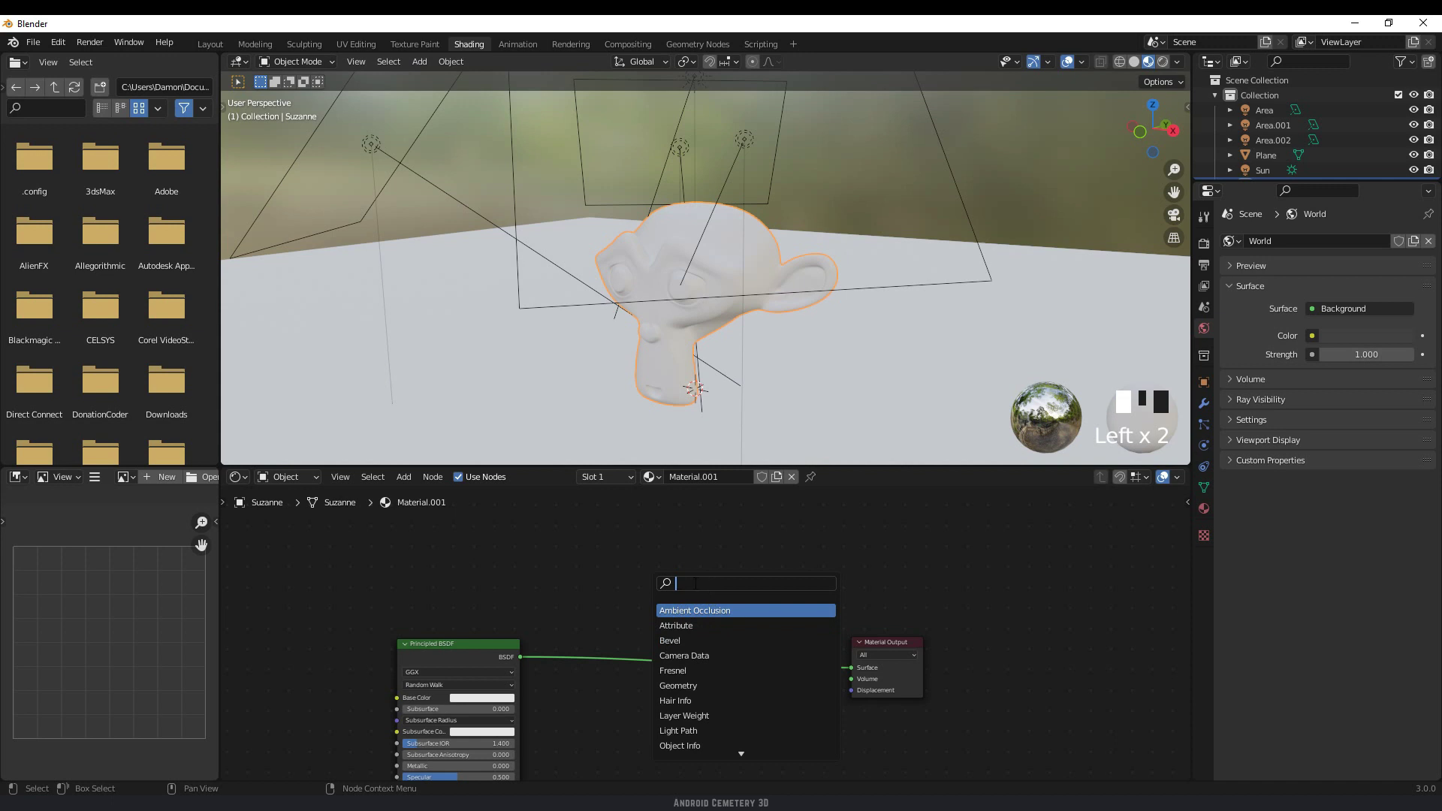
left_click(700, 610)
- Place the Ambient Occlusion node, add a ColorRamp, and link AO Color into the ColorRamp Fac
left_click(646, 584)
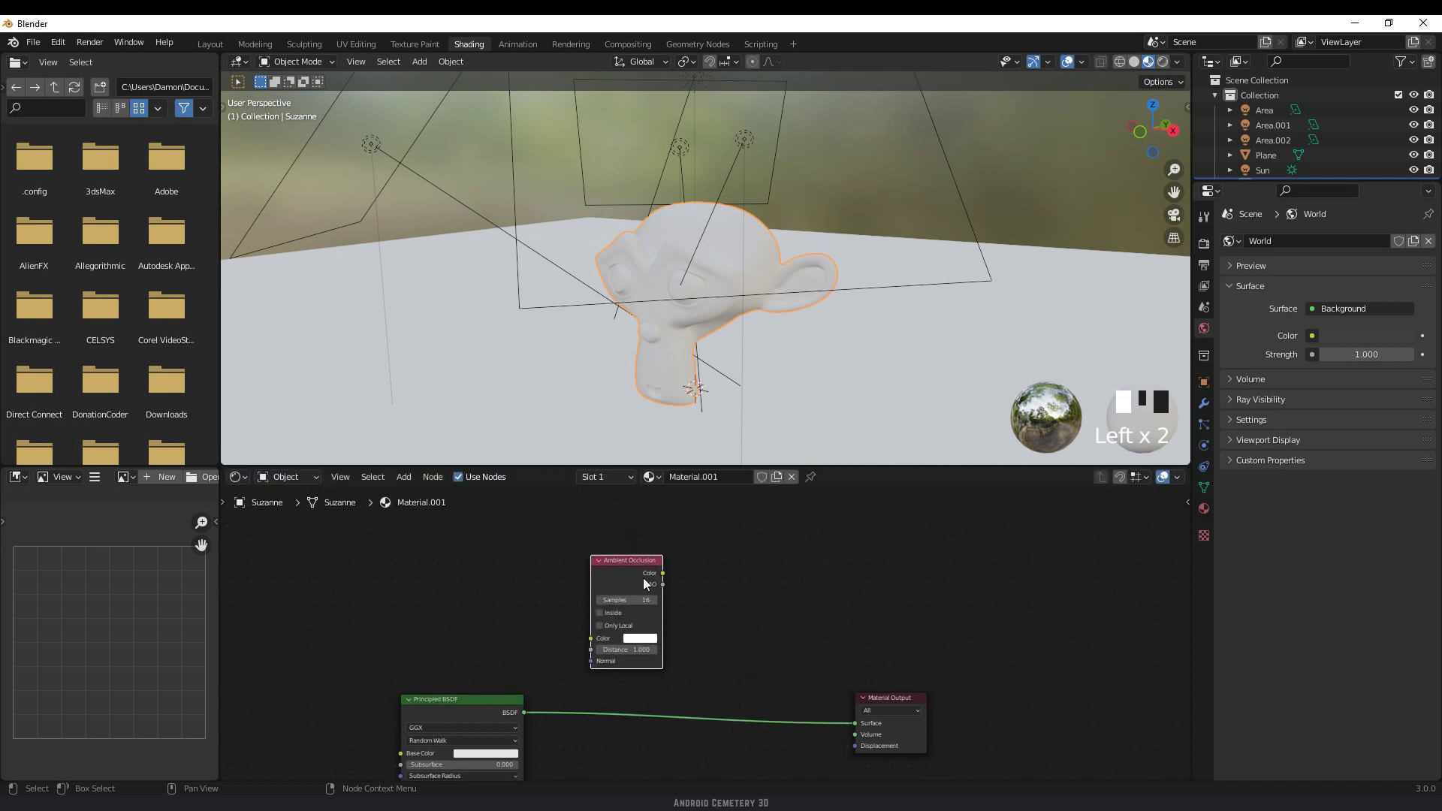
left_click(677, 571)
key("shift+a")
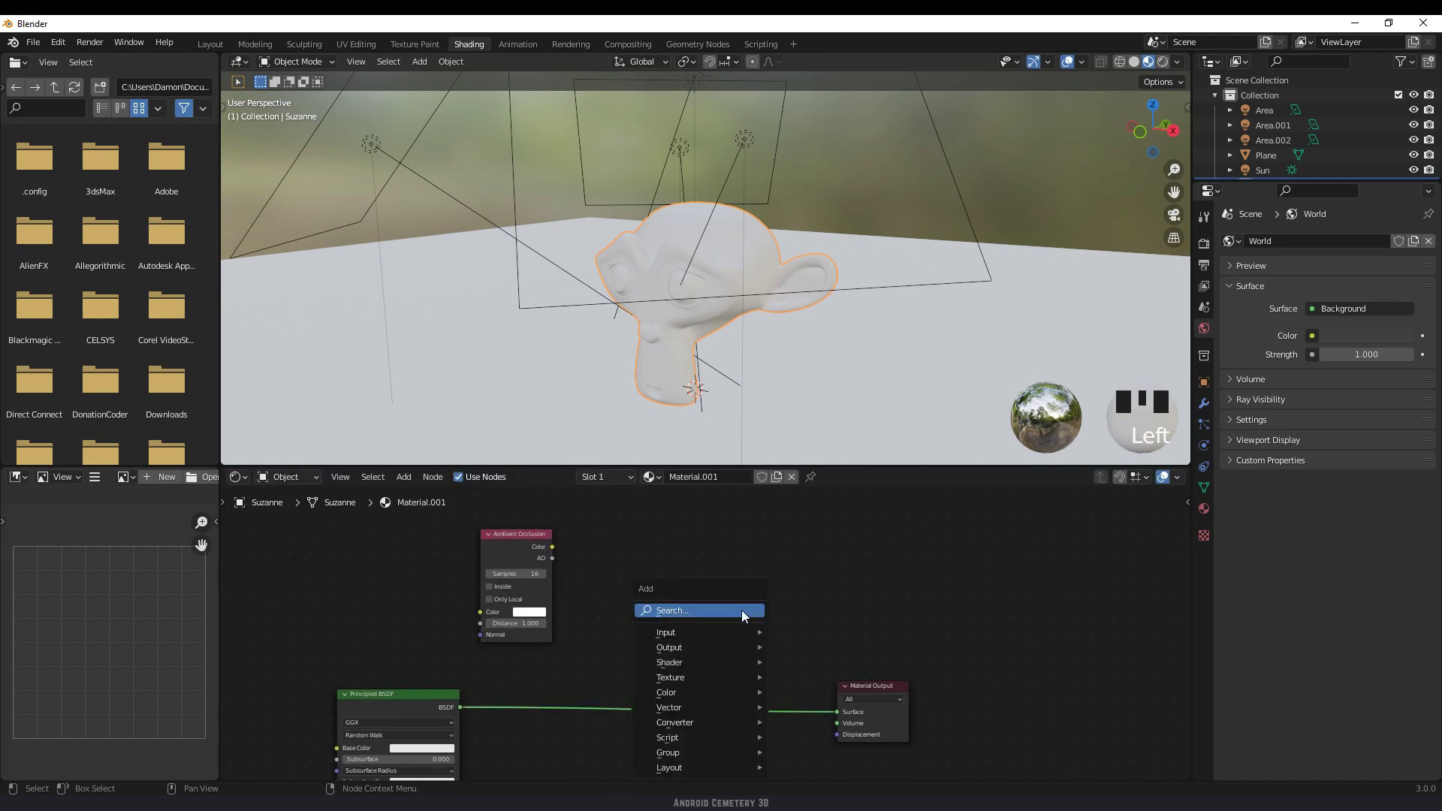
left_click(742, 610)
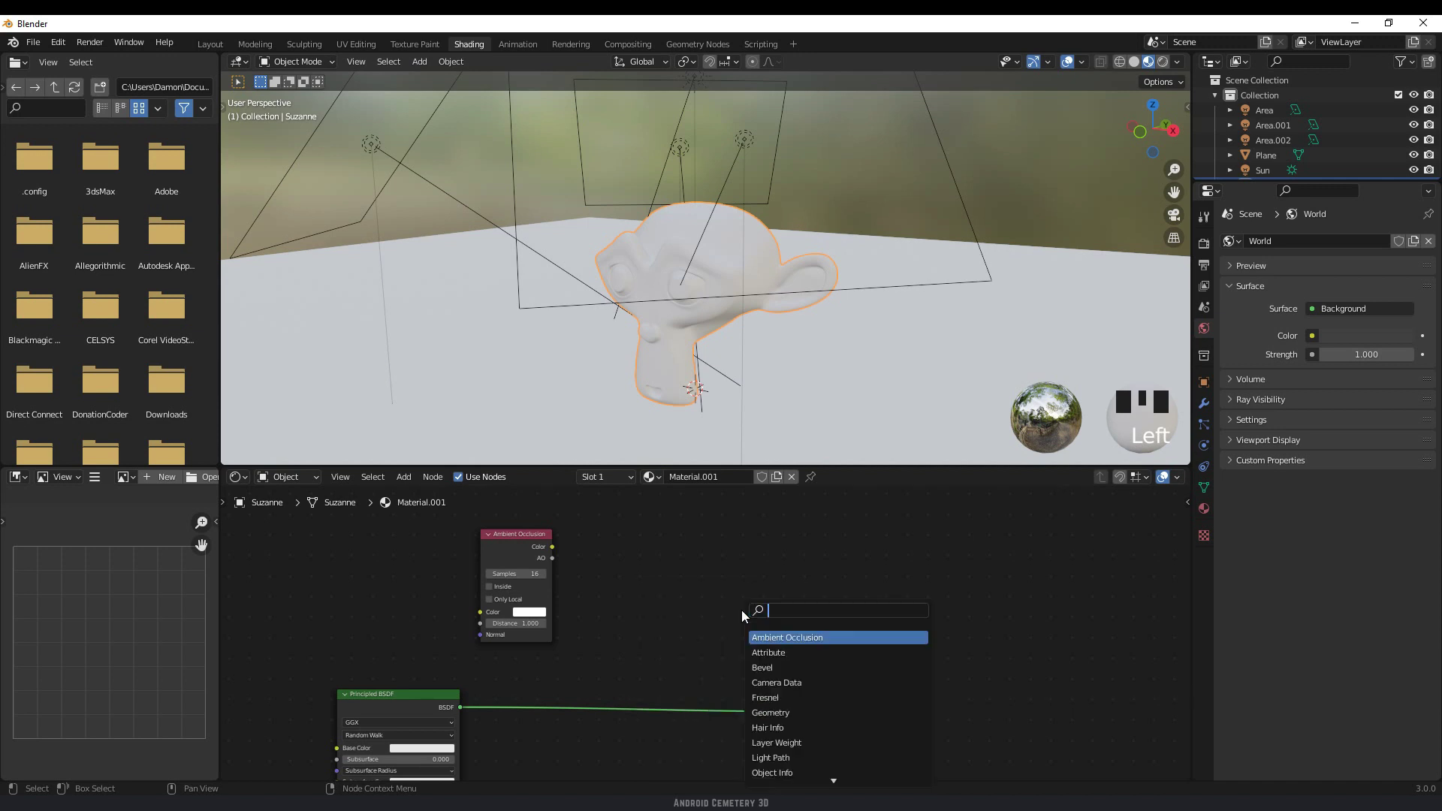
type("colo")
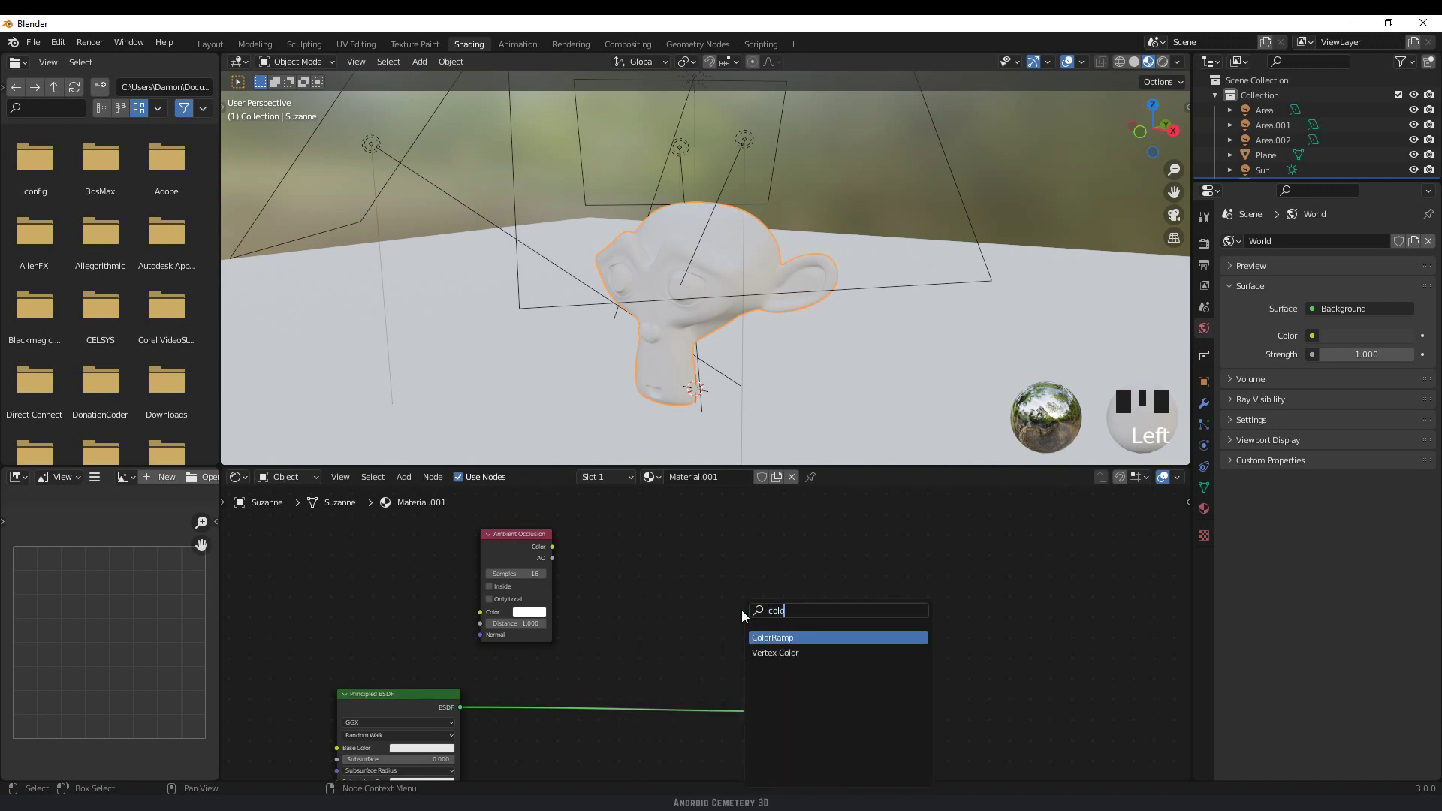
type("rramp")
key("Return")
left_click(636, 573)
key("ctrl+z")
key("ctrl+z")
left_click_drag(498, 534, 564, 646)
left_click(718, 670)
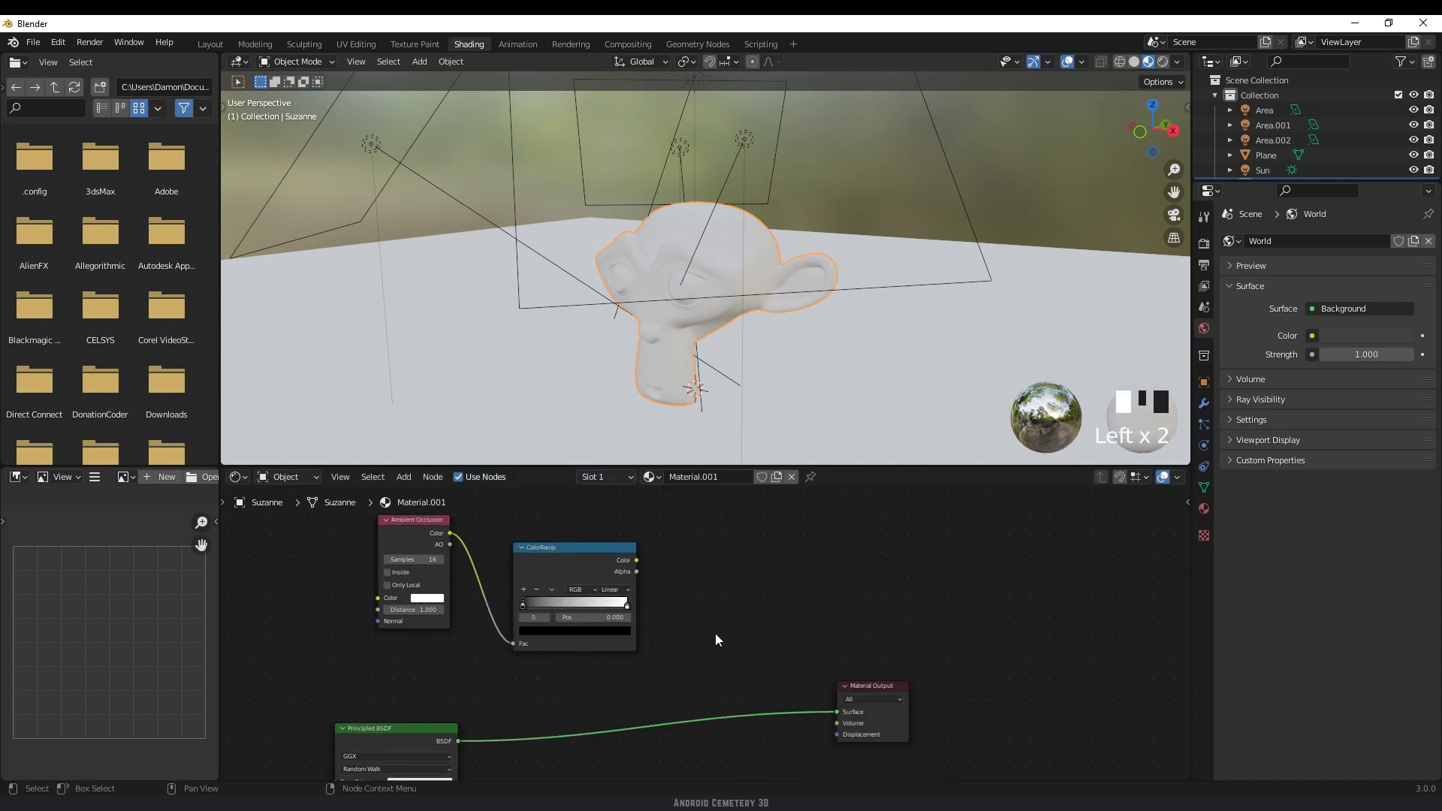
- Add a Mix Shader node found by searching 'mix'
key("shift+a")
left_click(736, 616)
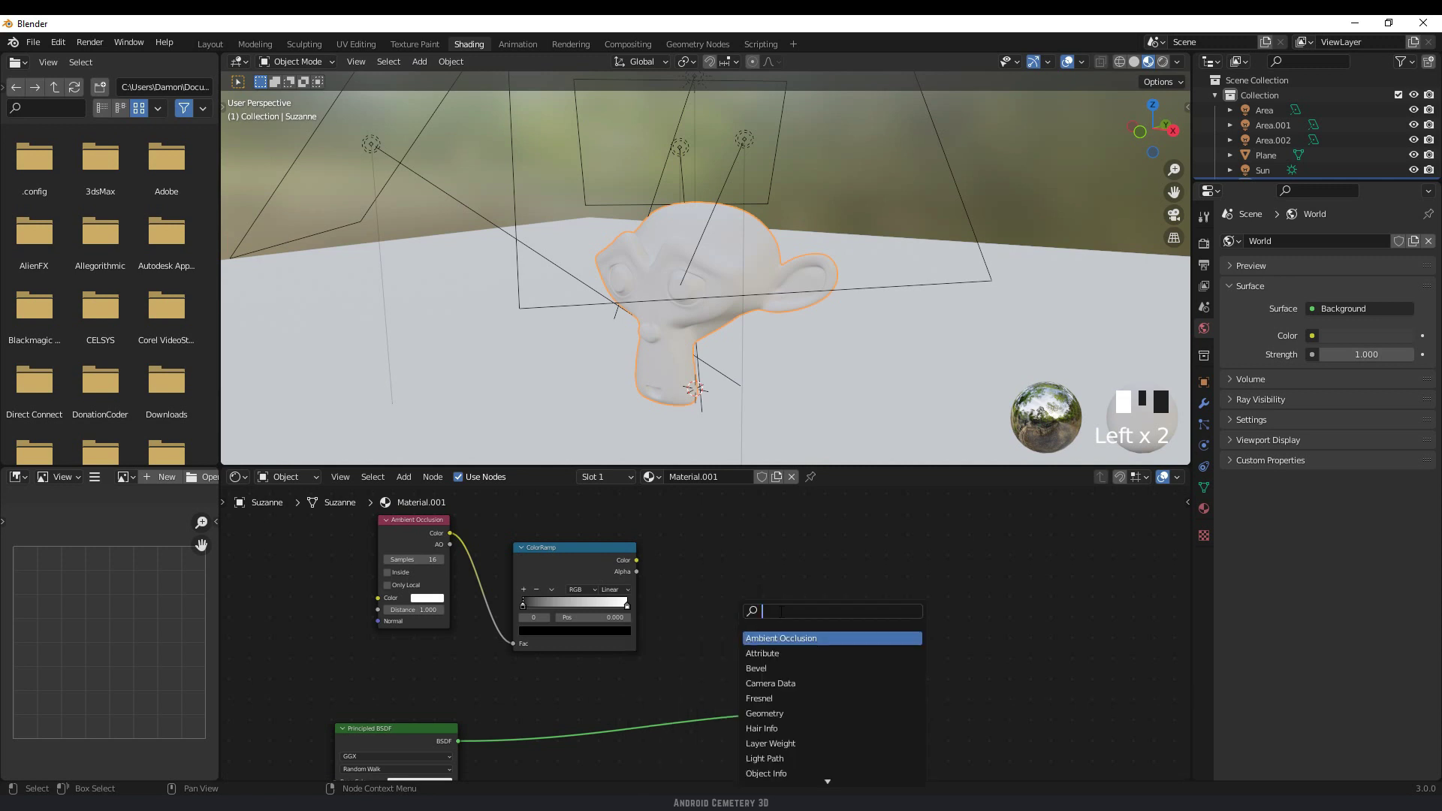
type("mix")
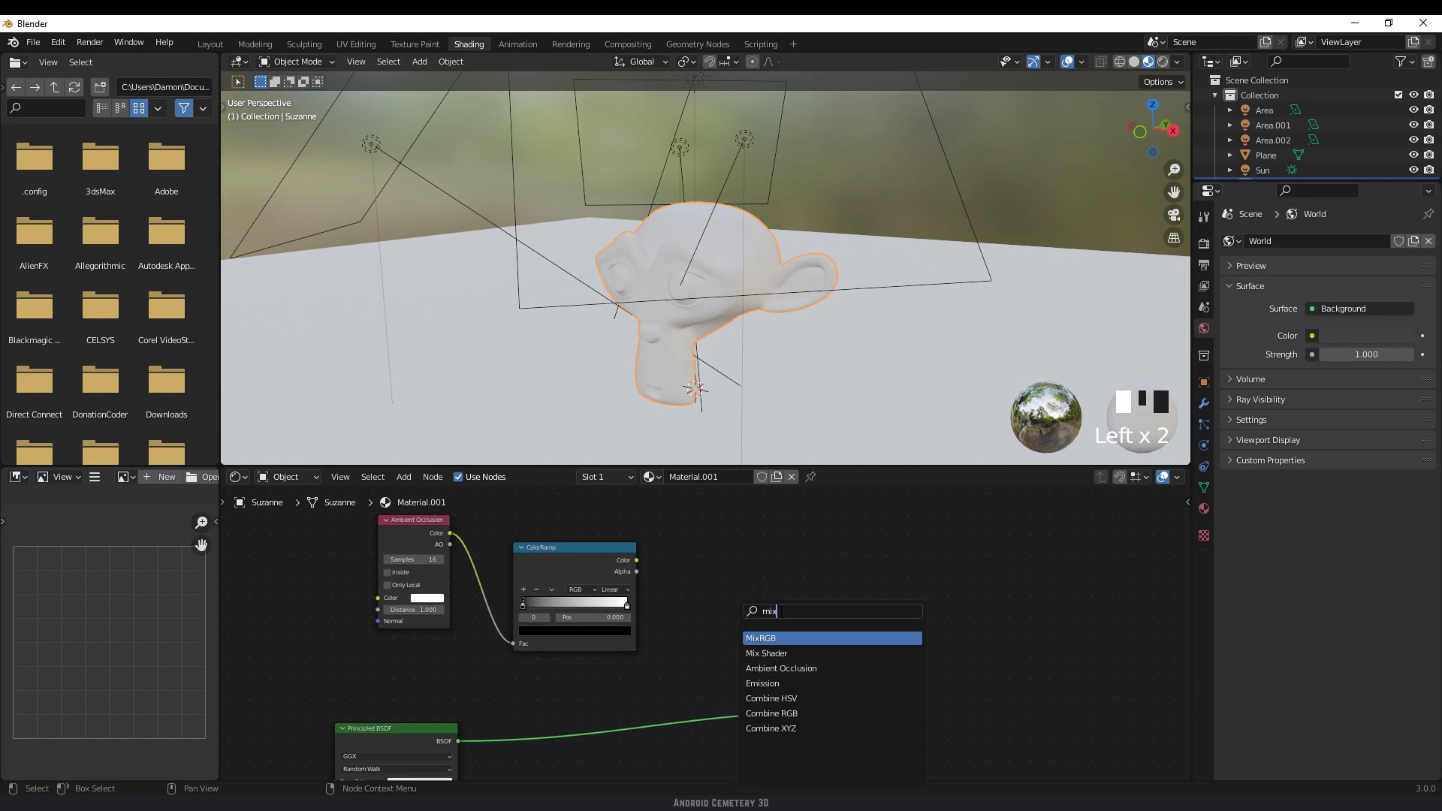
left_click(782, 653)
- Place the Mix Shader; link Principled BSDF to its Shader, ColorRamp Color to Fac, and its output to Surface
left_click(737, 687)
left_click_drag(457, 742, 688, 702)
left_click_drag(637, 561, 689, 679)
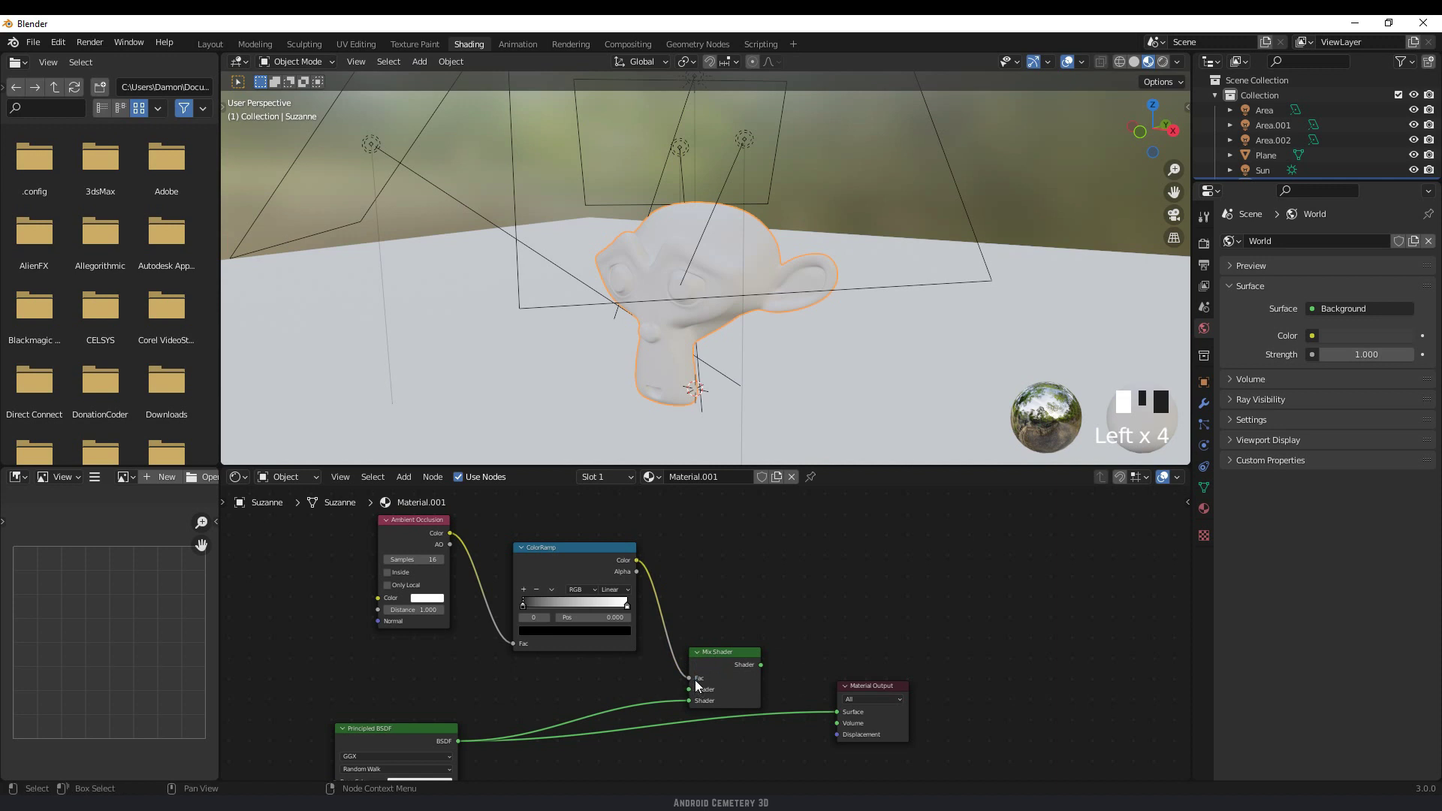
left_click(711, 685)
left_click_drag(761, 664, 838, 711)
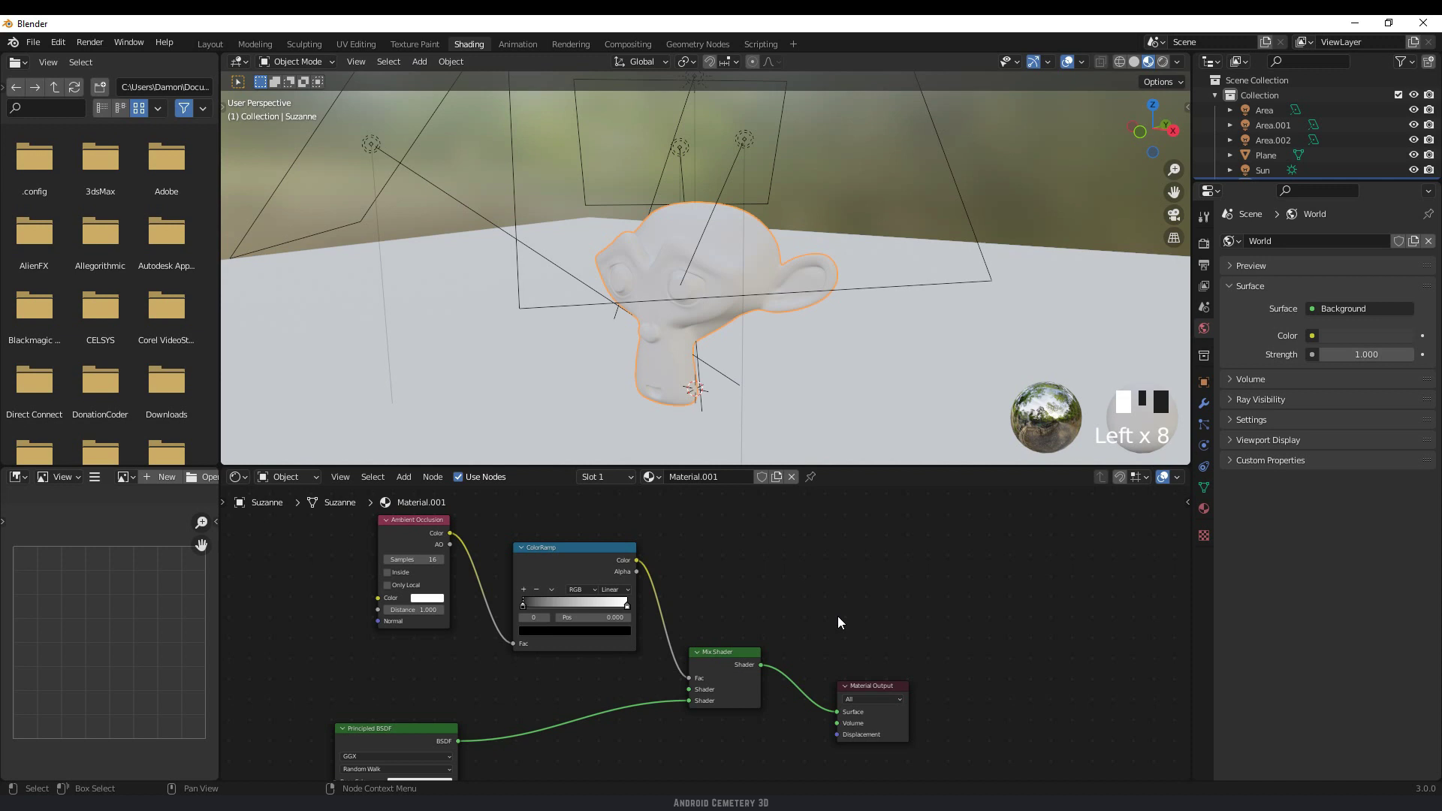
middle_click_drag(781, 360, 724, 314)
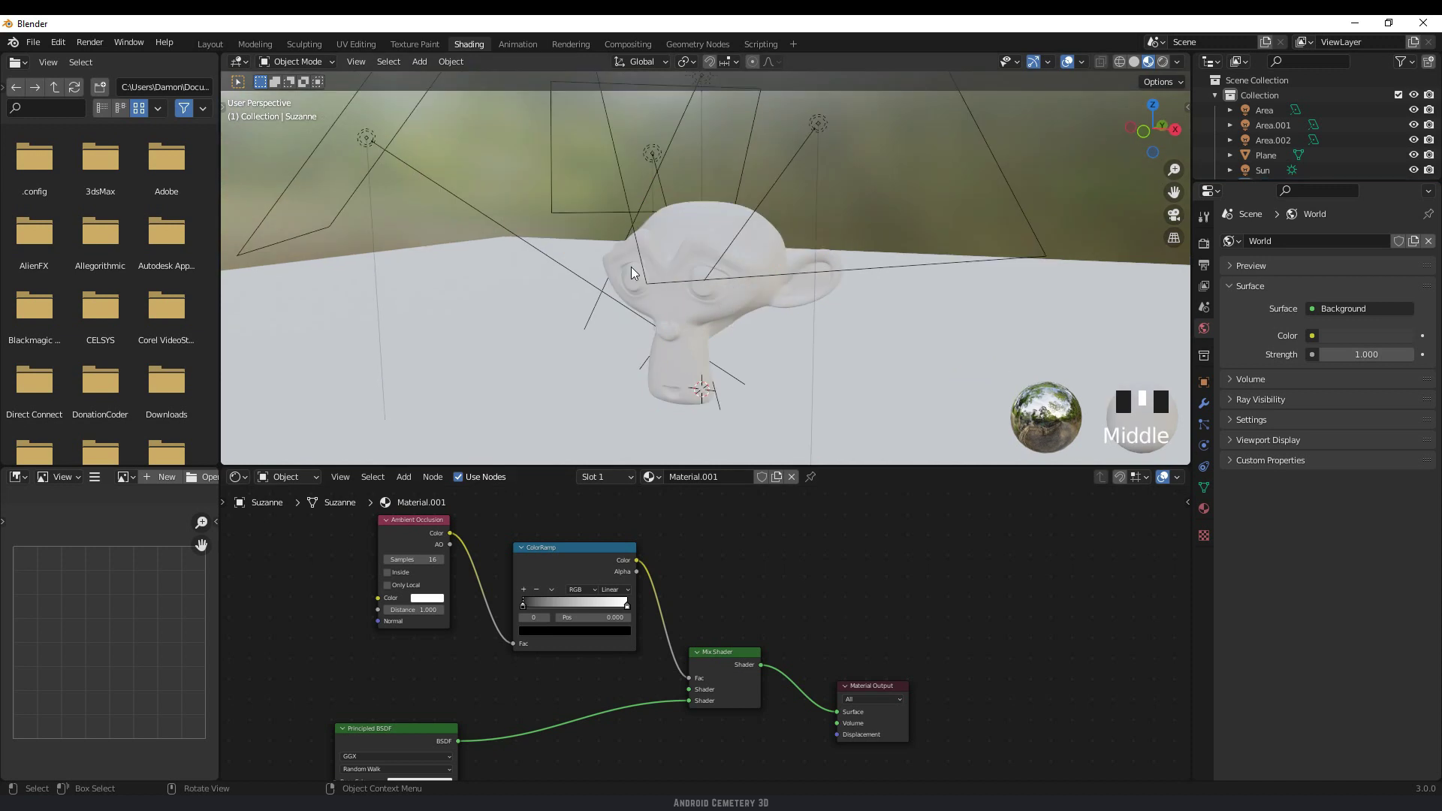
- Switch the viewport to Rendered shading and set the render engine to Cycles
left_click(1163, 63)
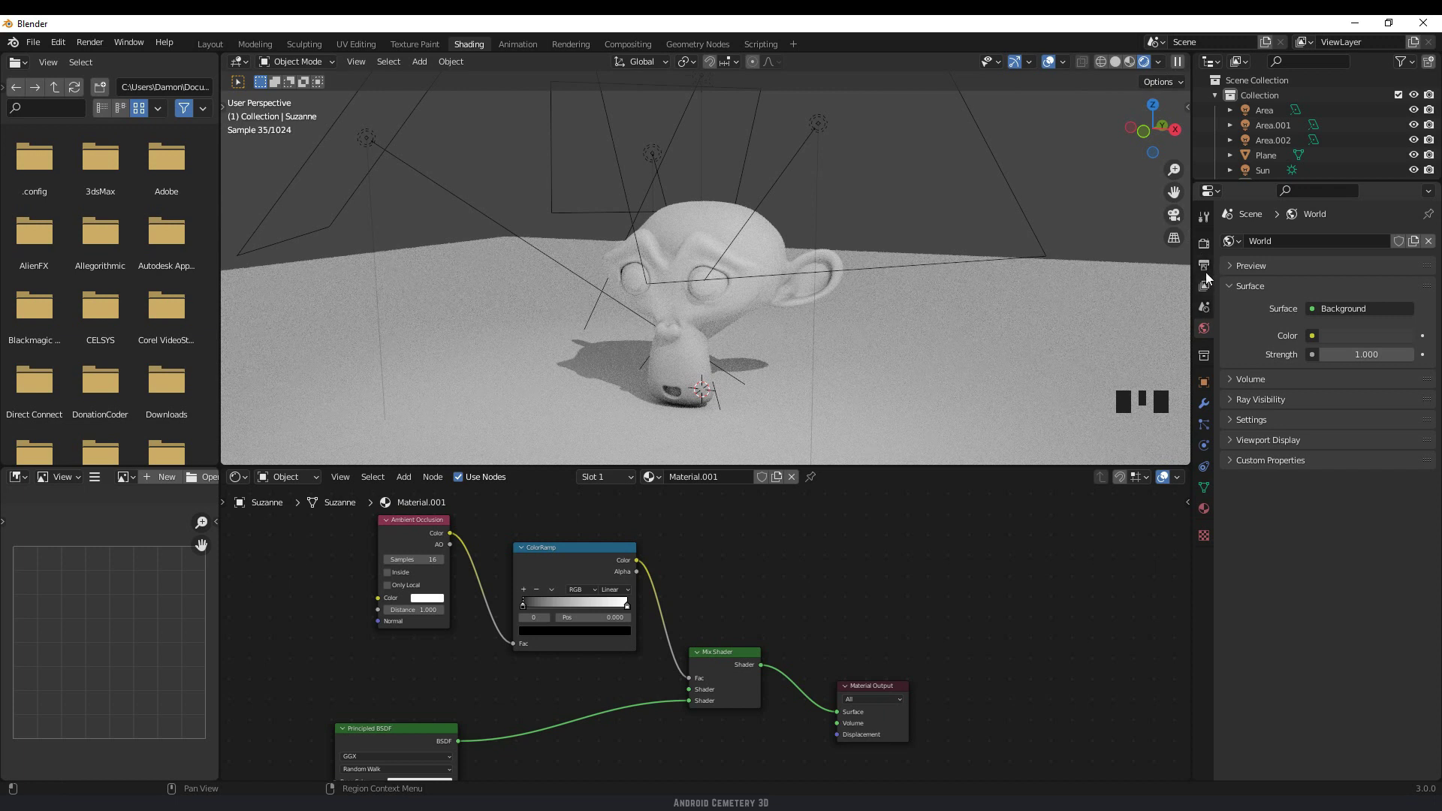
left_click(1204, 243)
left_click(1337, 241)
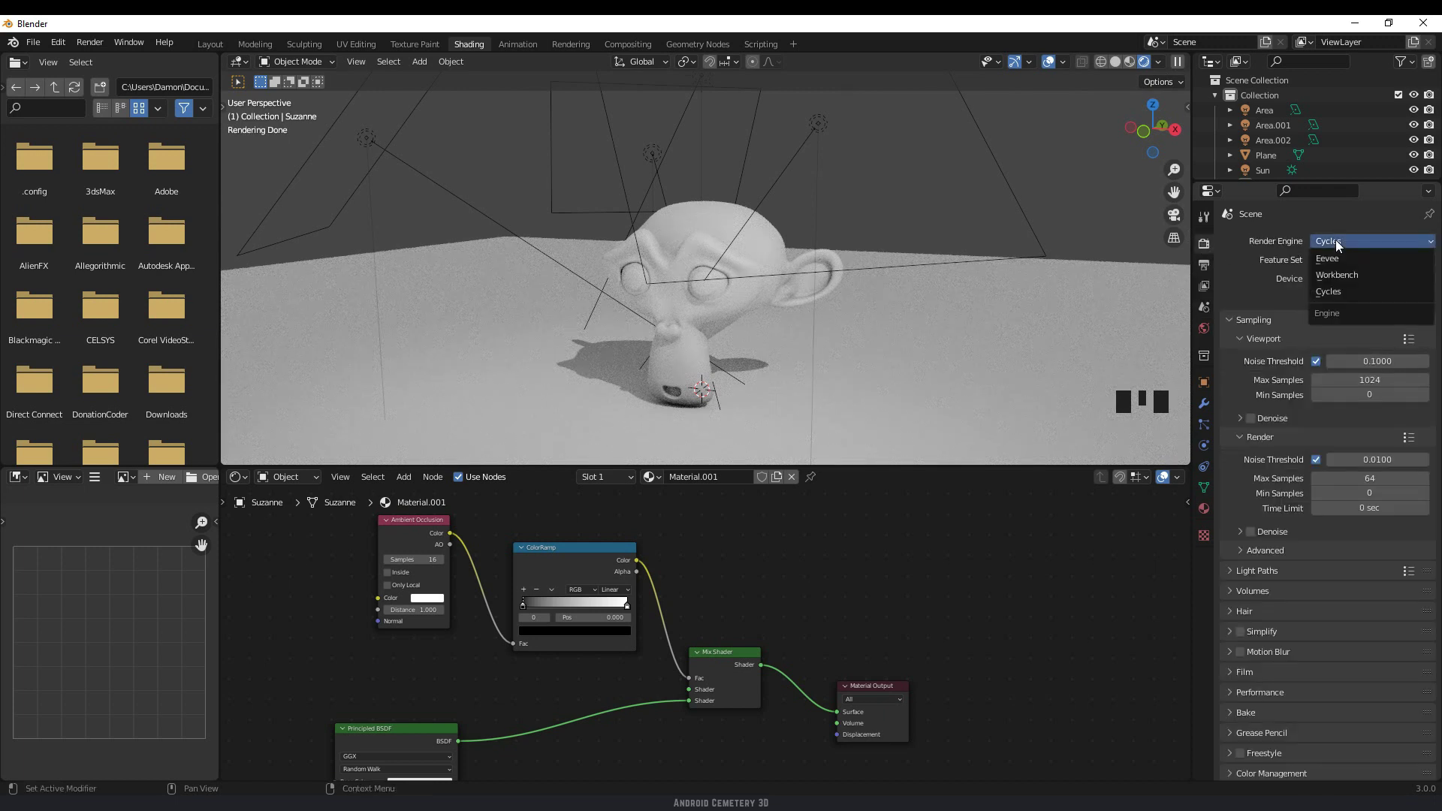
left_click(1329, 291)
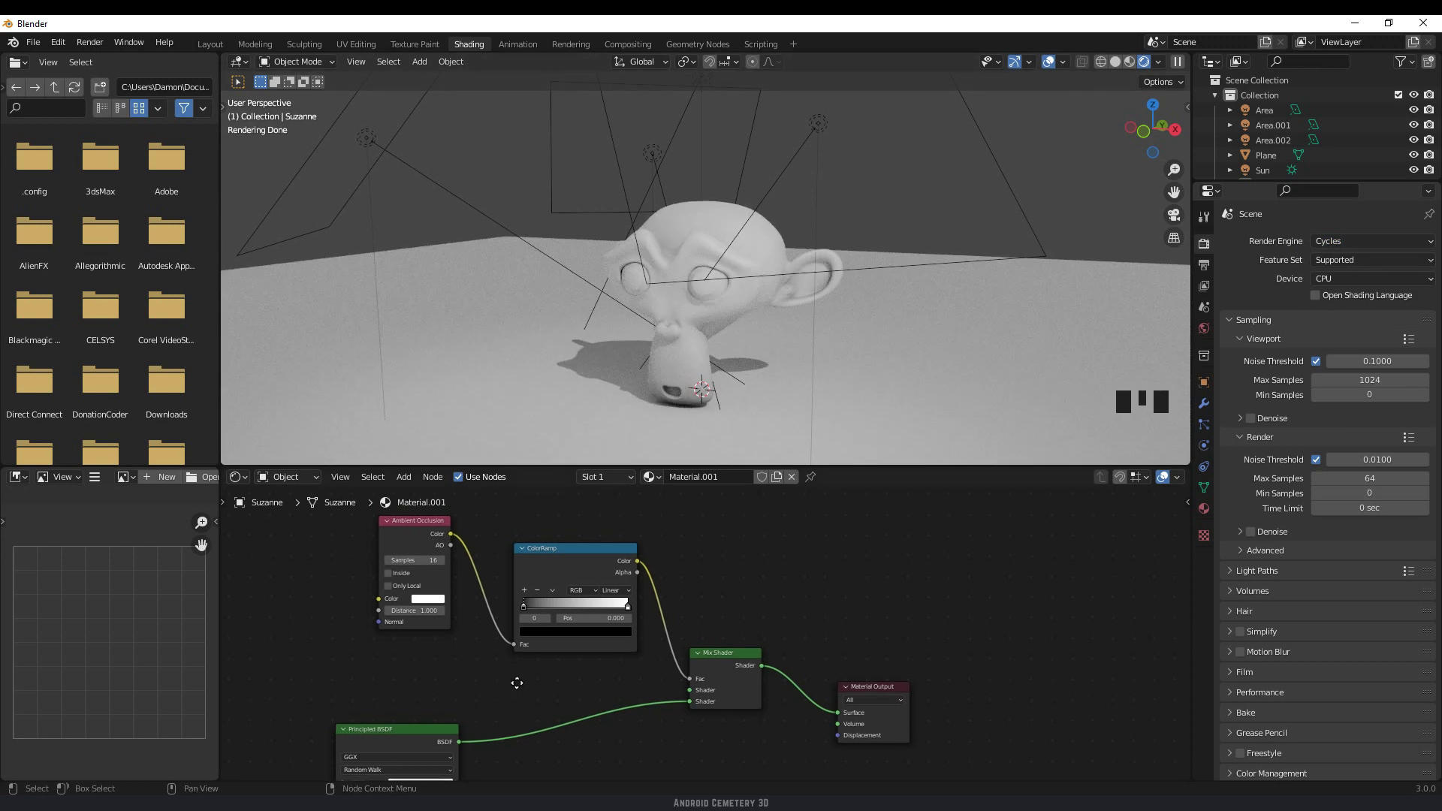
- Keep AO Distance at 1.000 and drag the ColorRamp's black stop to position 0.350
scroll(553, 700, "up", 4)
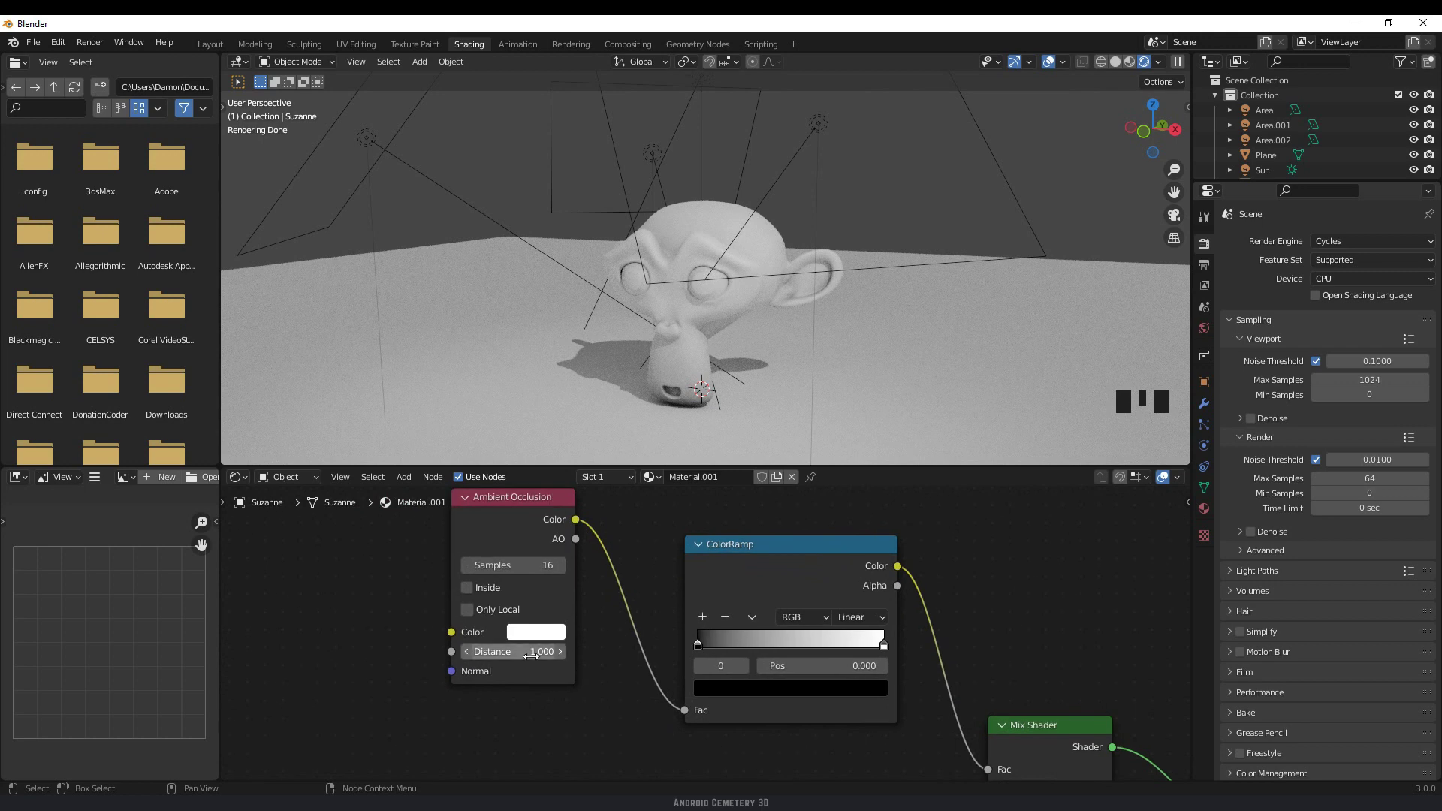
left_click_drag(530, 652, 621, 679)
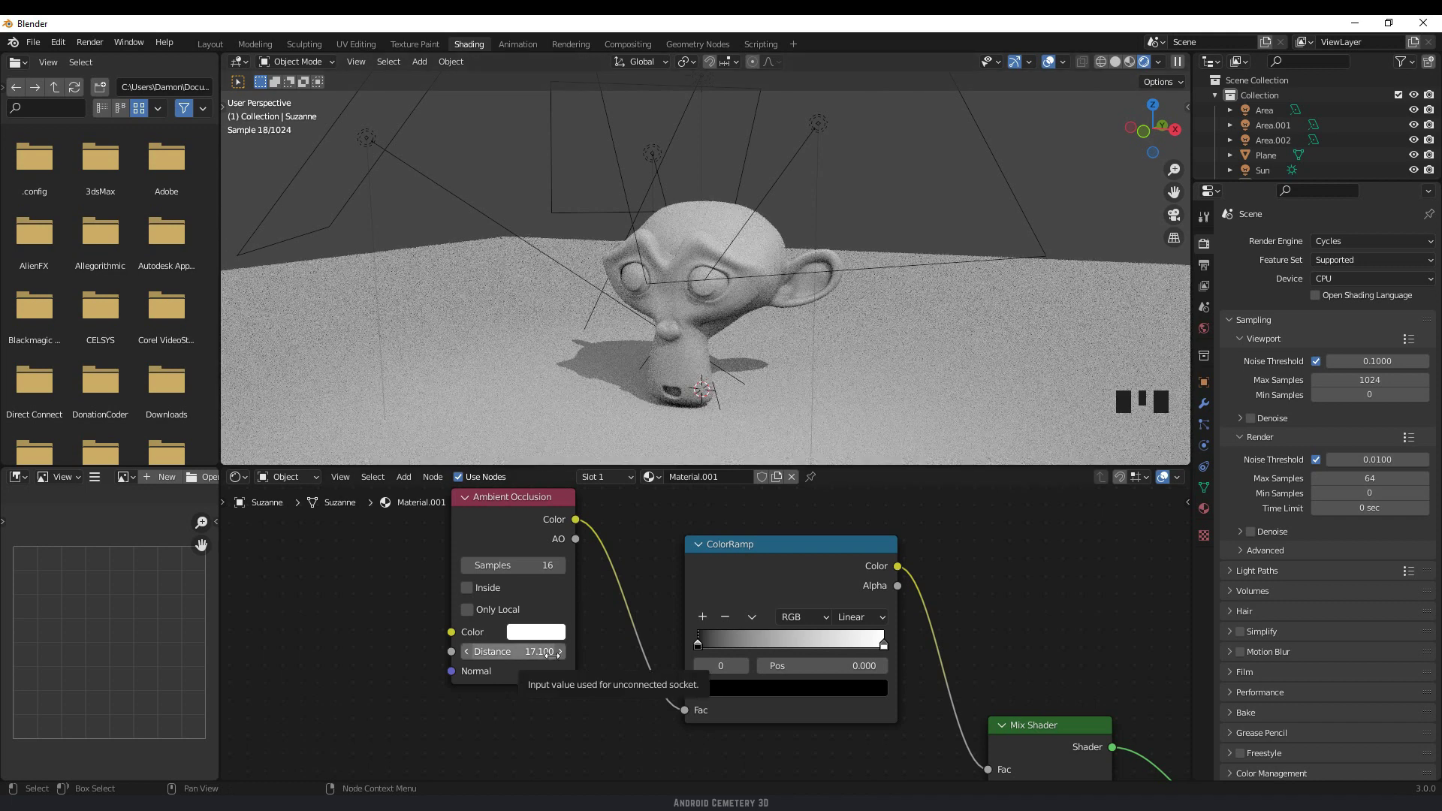
key("ctrl+z")
key("ctrl+z")
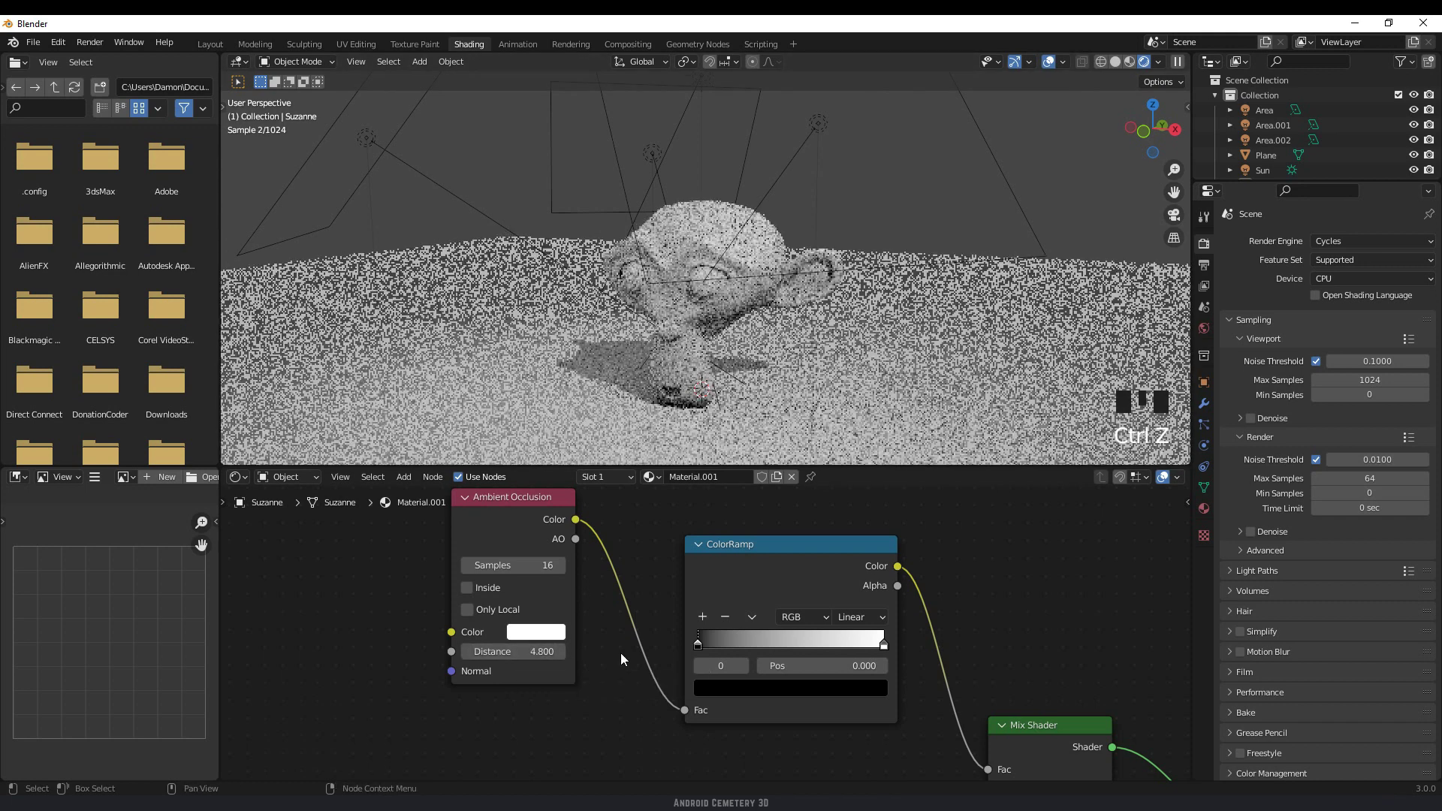
key("Home")
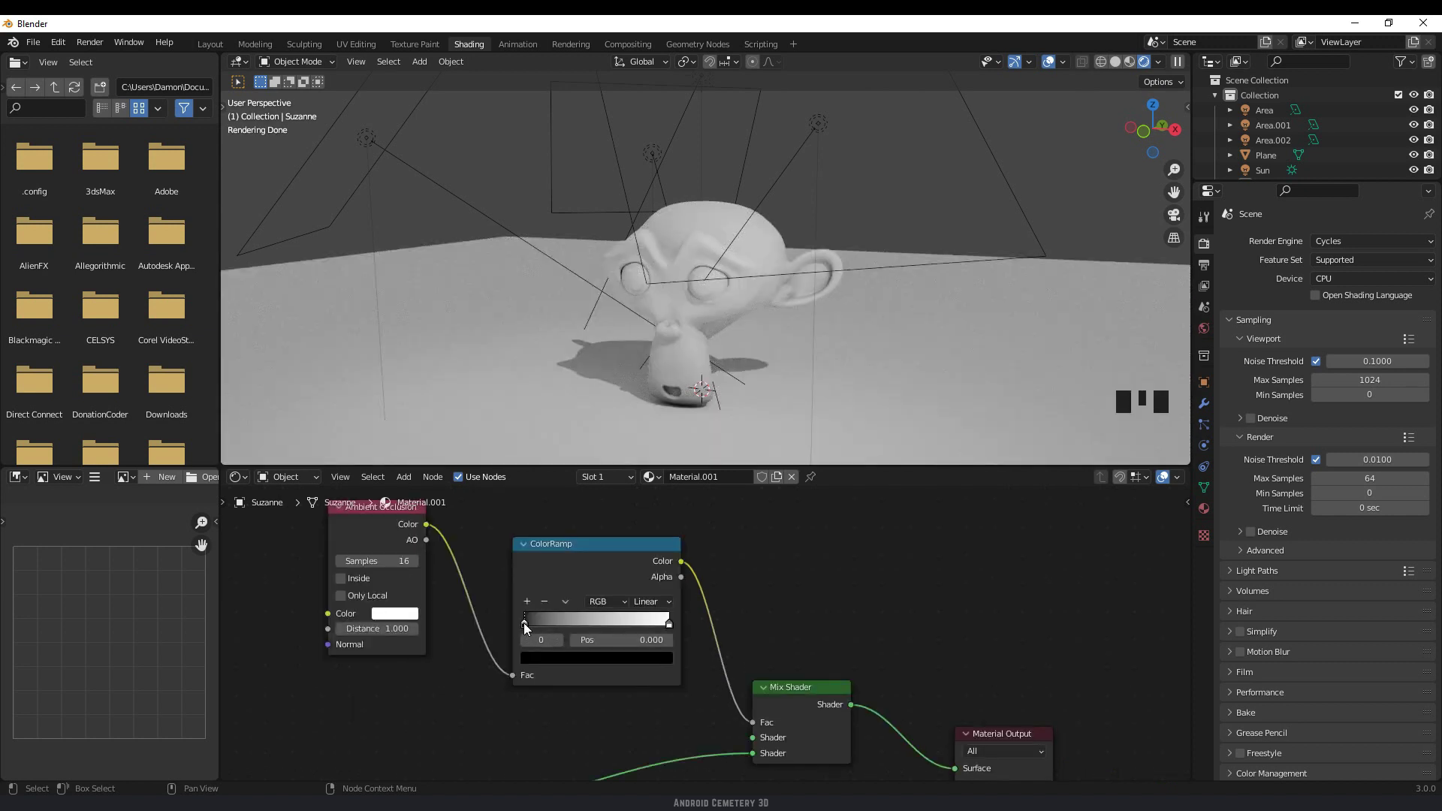
left_click_drag(525, 623, 579, 629)
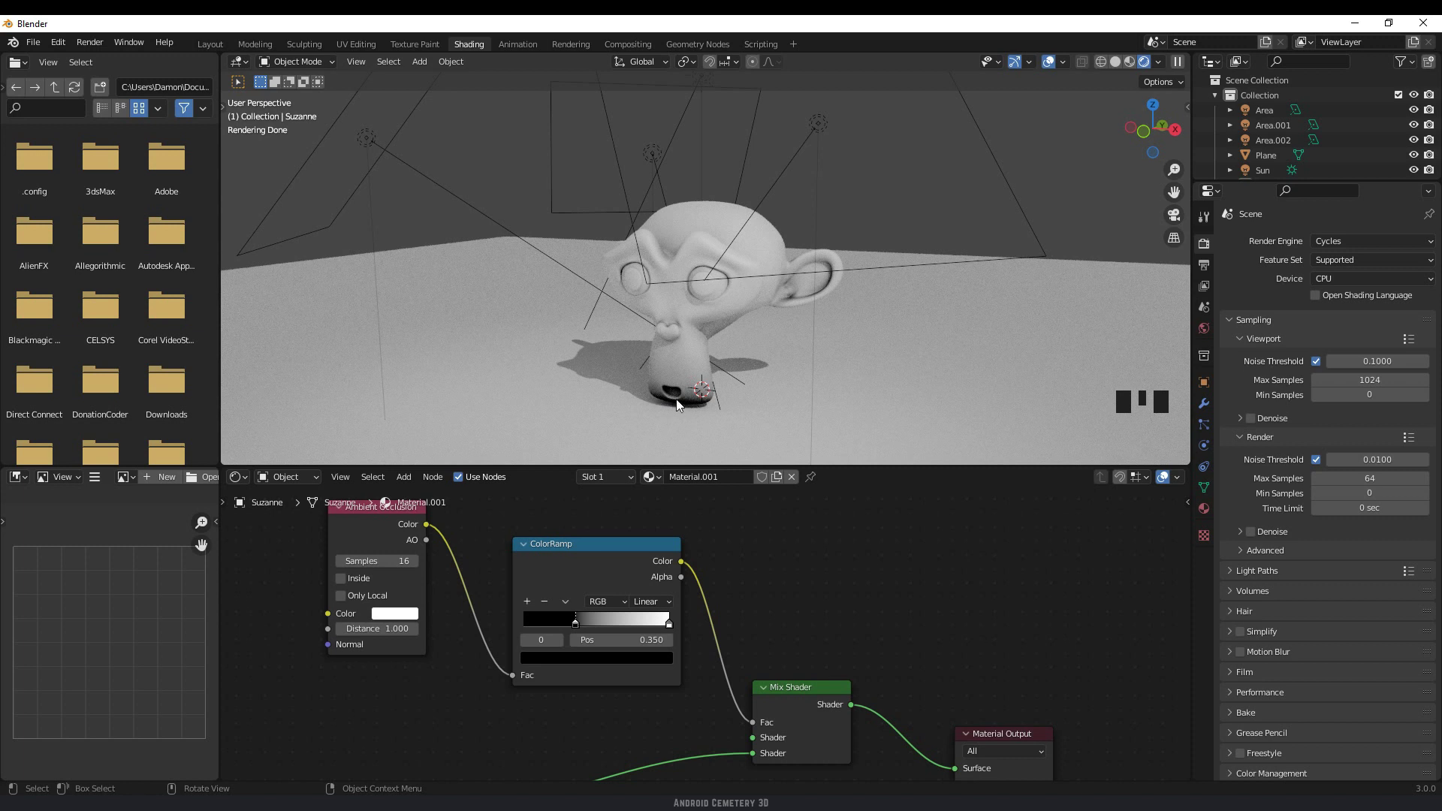
left_click(774, 363)
key("g")
left_click(783, 423)
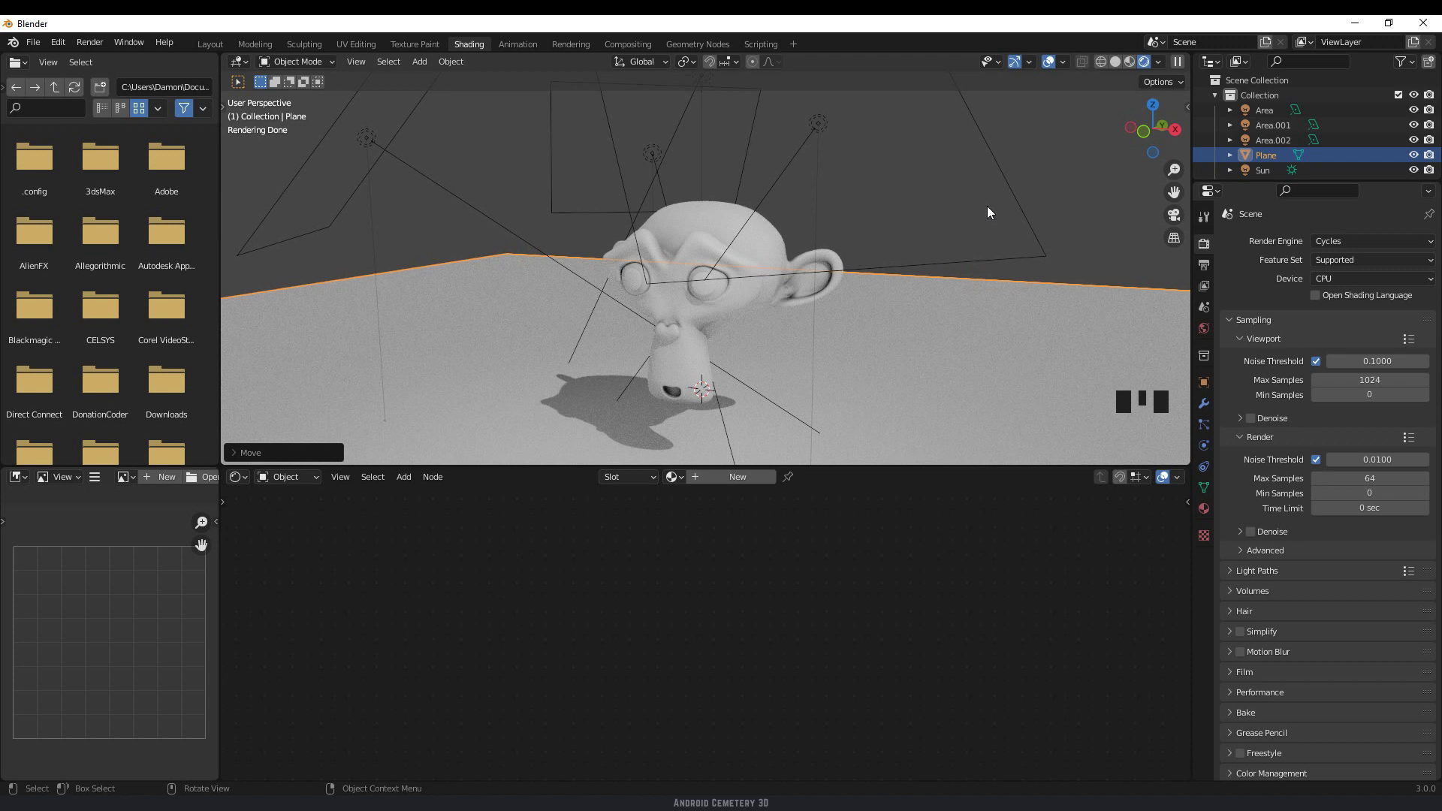
key("ctrl+z")
left_click(819, 270)
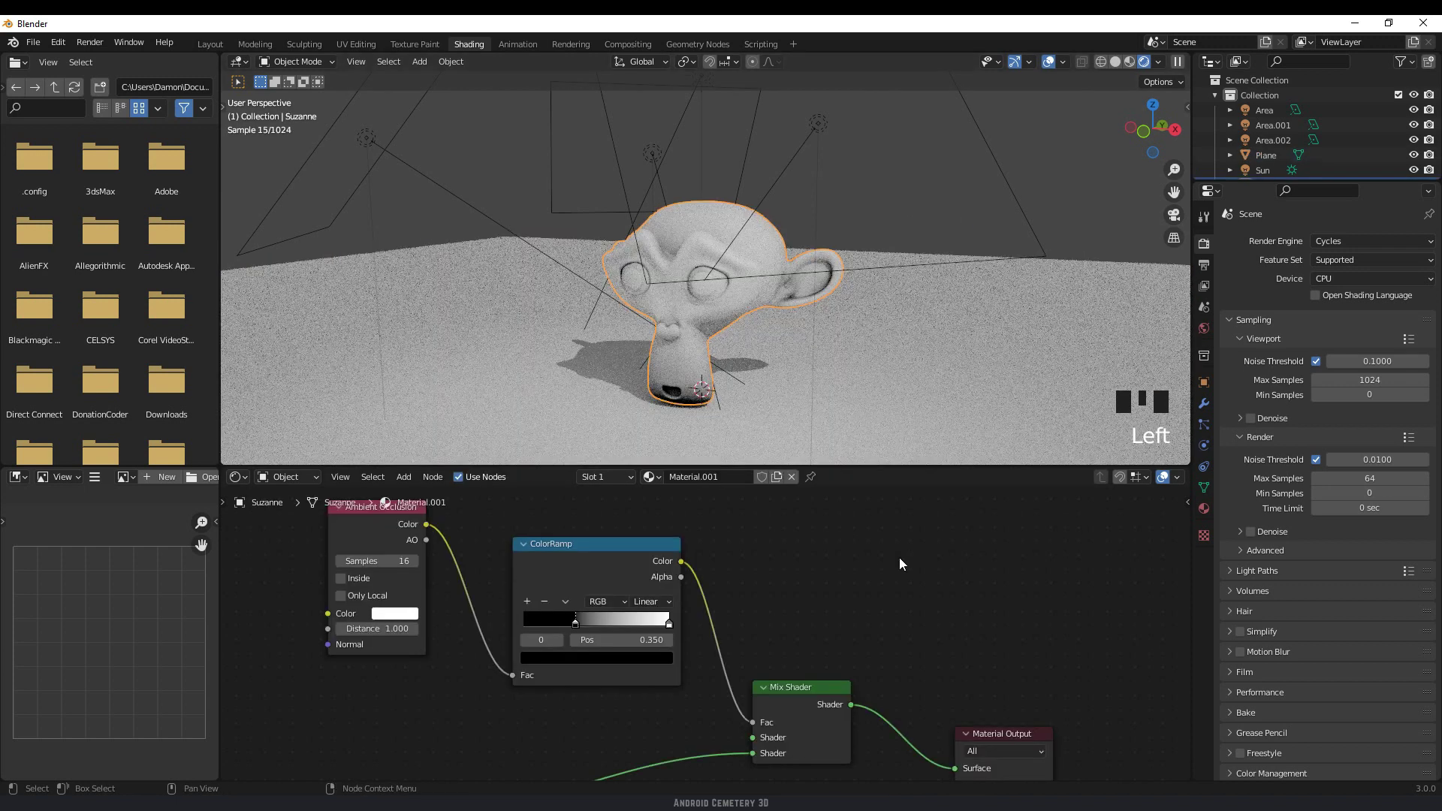
scroll(502, 707, "up", 2)
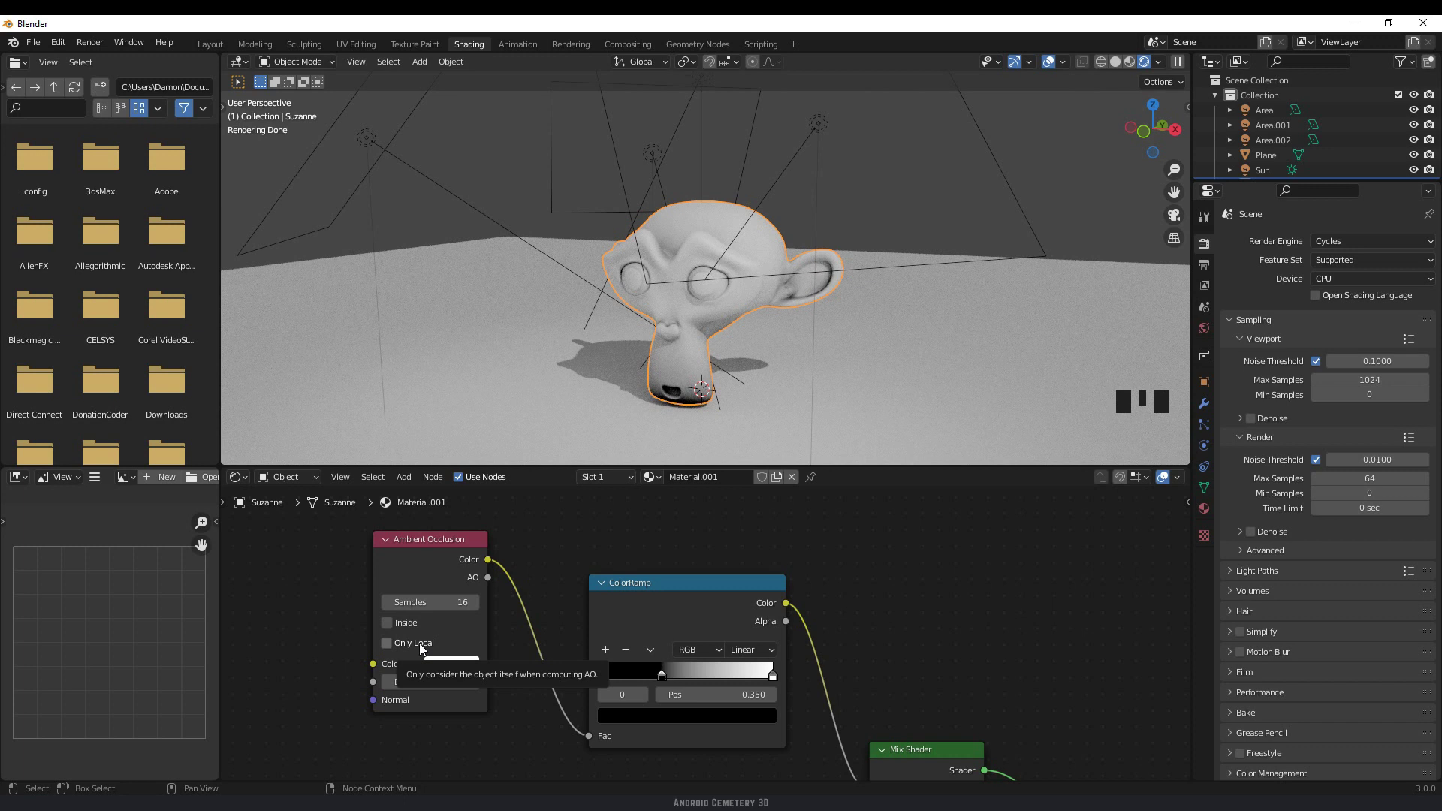
- Enable Only Local on the Ambient Occlusion node and move the AO and ColorRamp nodes upward
left_click(419, 649)
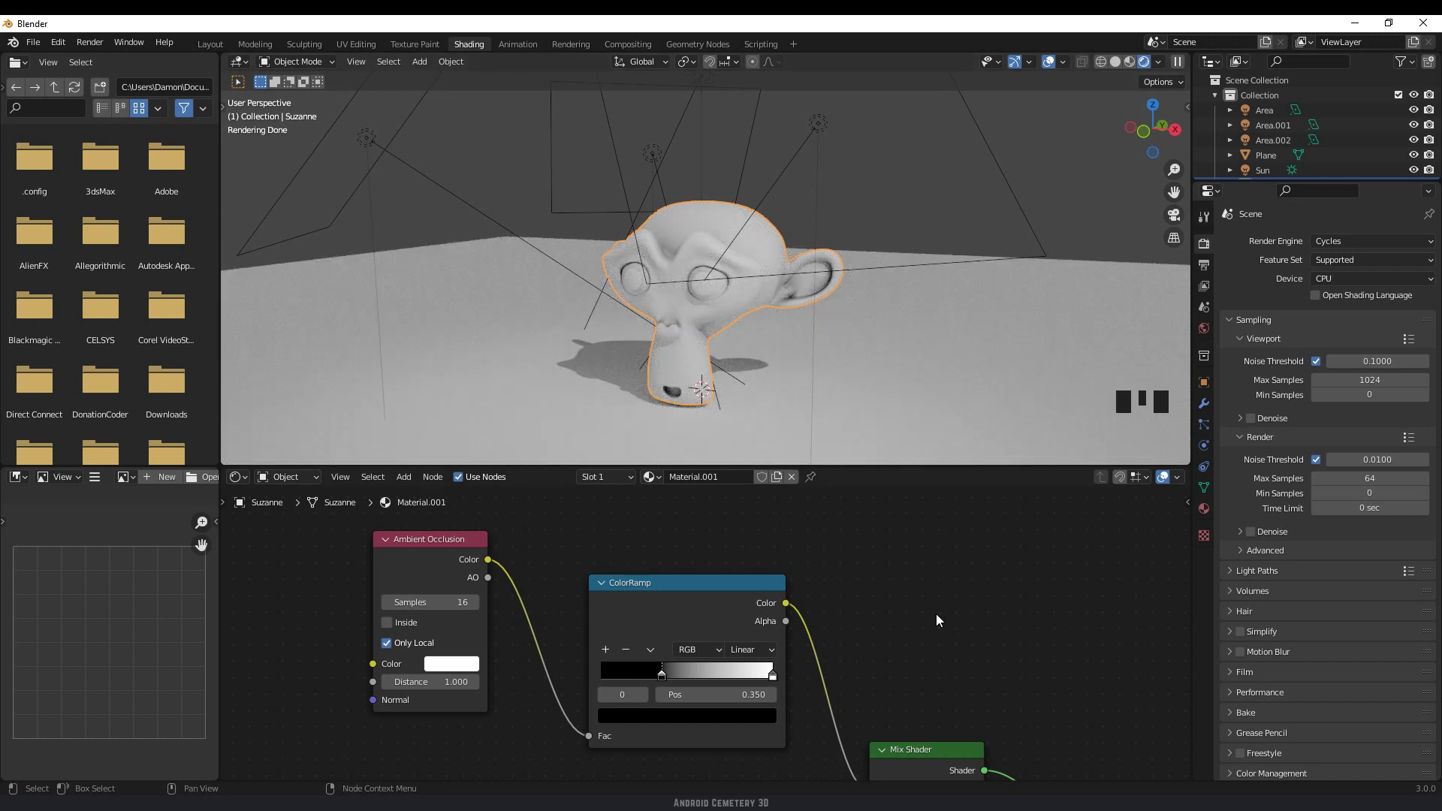
middle_click_drag(936, 615, 804, 668)
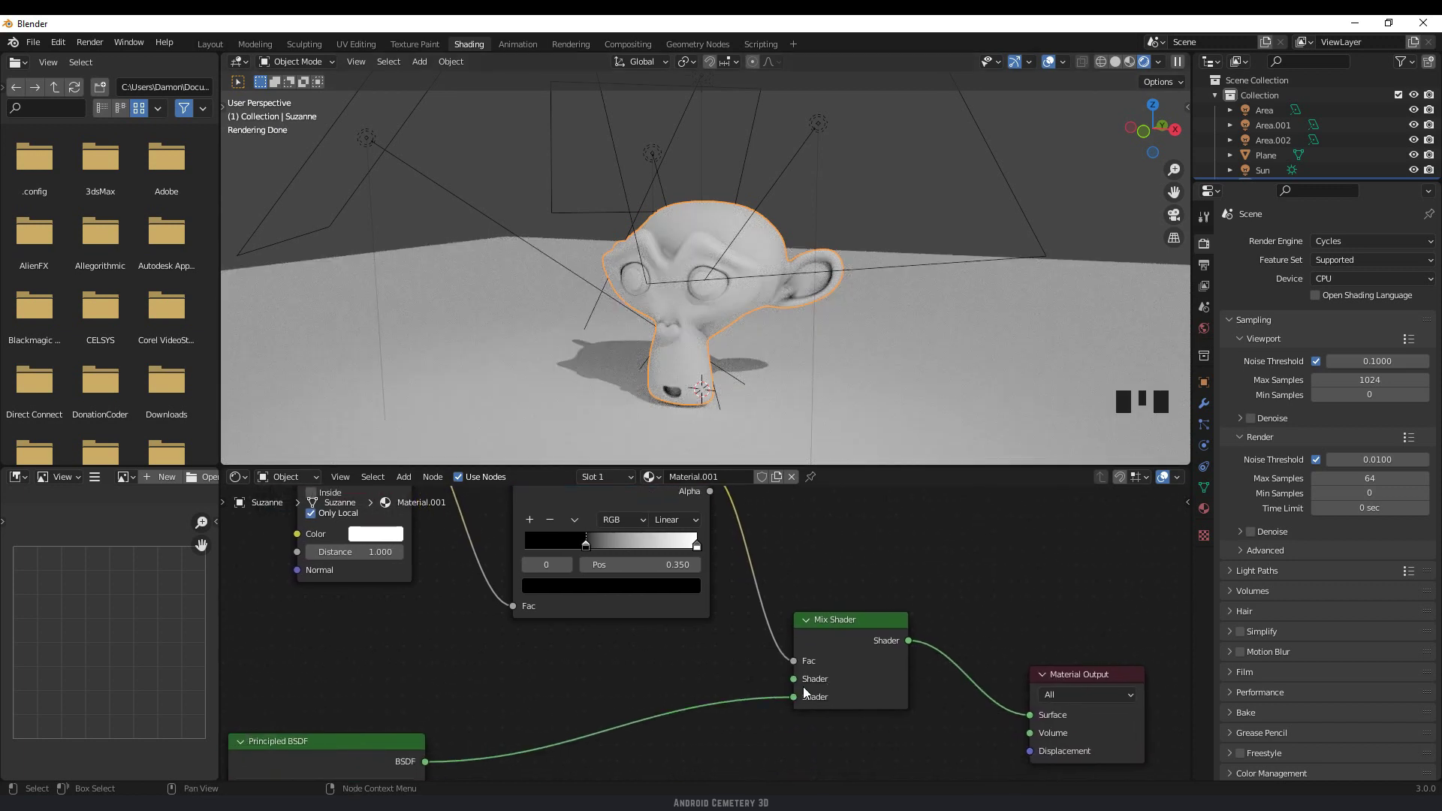
scroll(680, 721, "down", 3)
left_click_drag(480, 516, 634, 497)
left_click(624, 661)
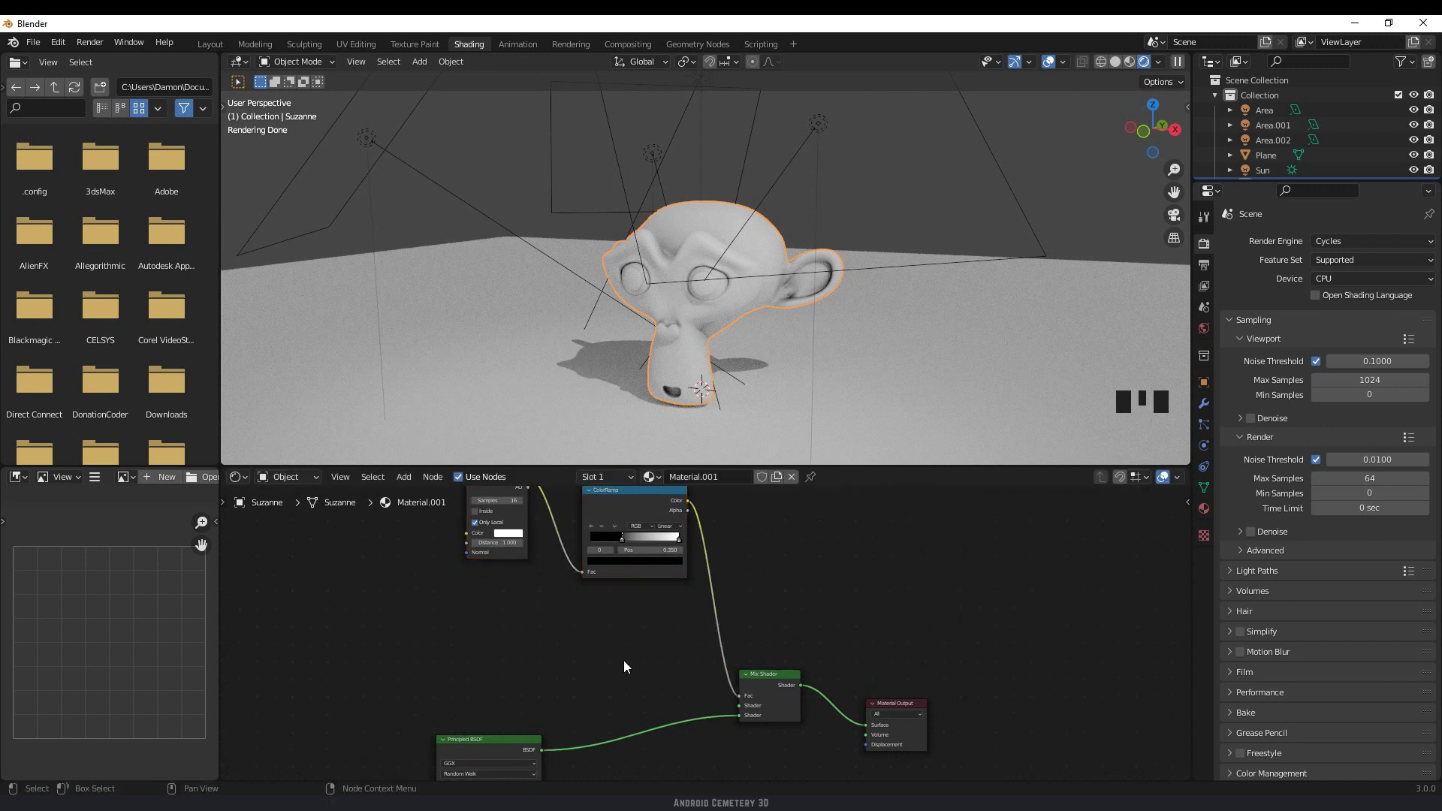
key("shift+a")
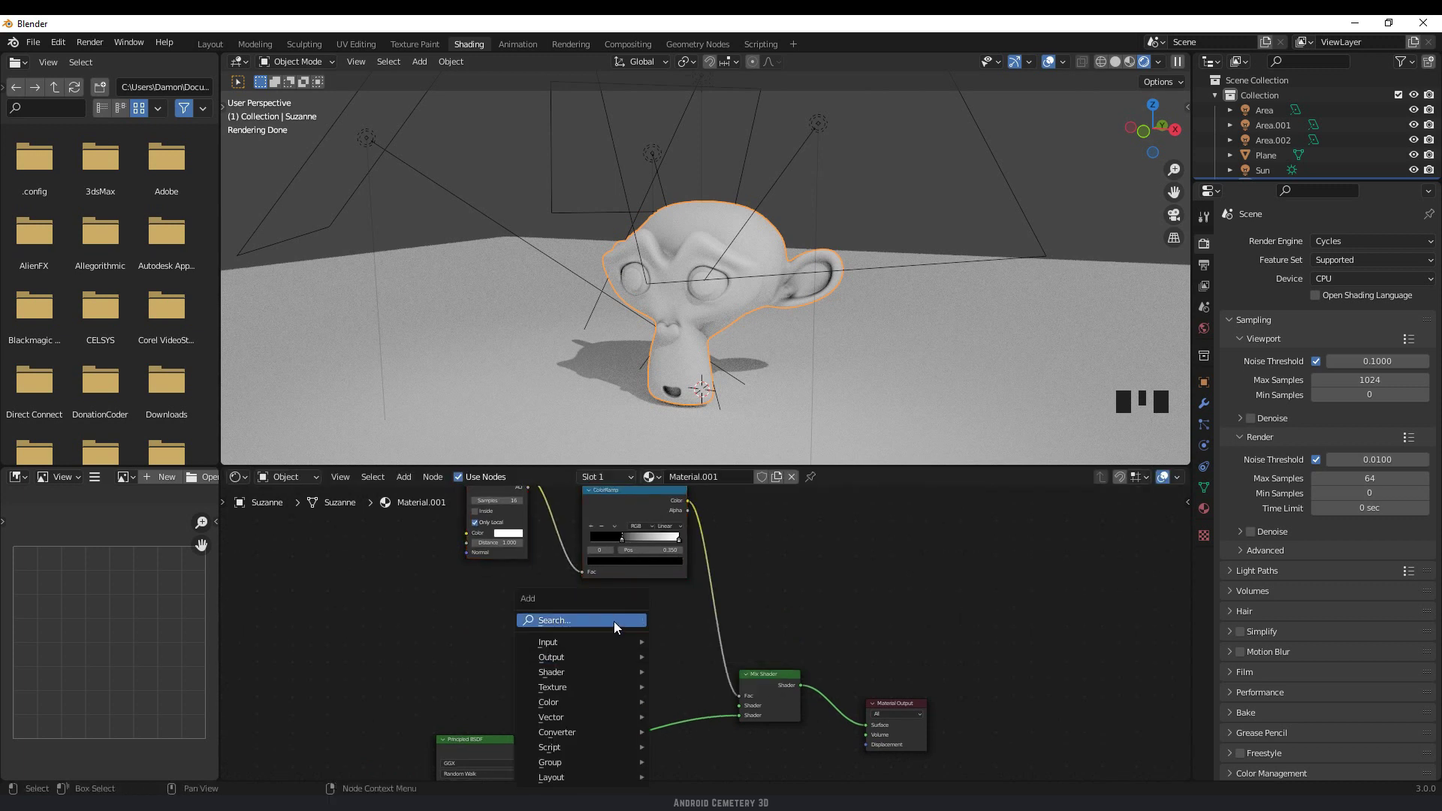
left_click(614, 620)
type("diff")
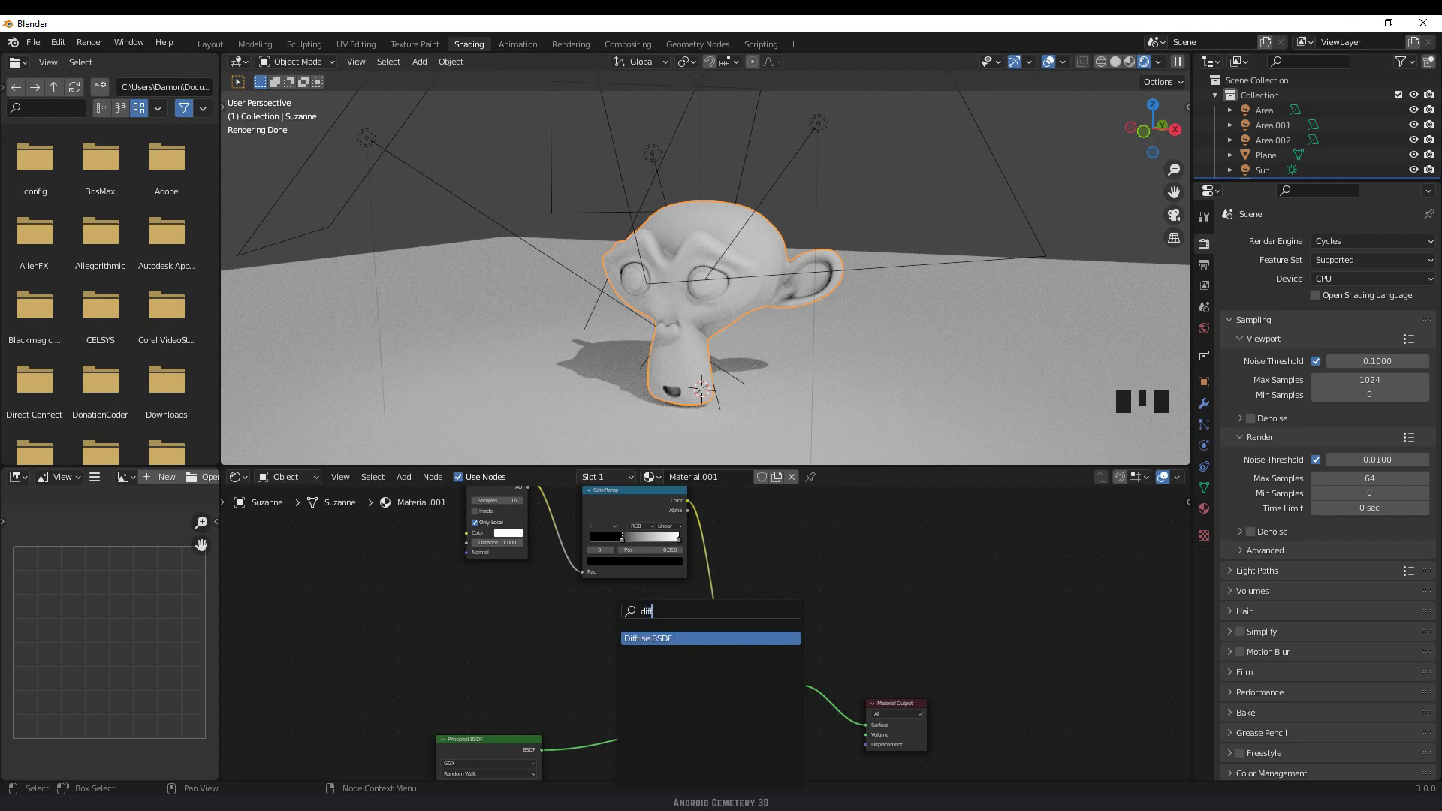
left_click(674, 640)
left_click(655, 681)
scroll(656, 681, "up", 5)
left_click_drag(615, 643, 737, 709)
left_click(587, 659)
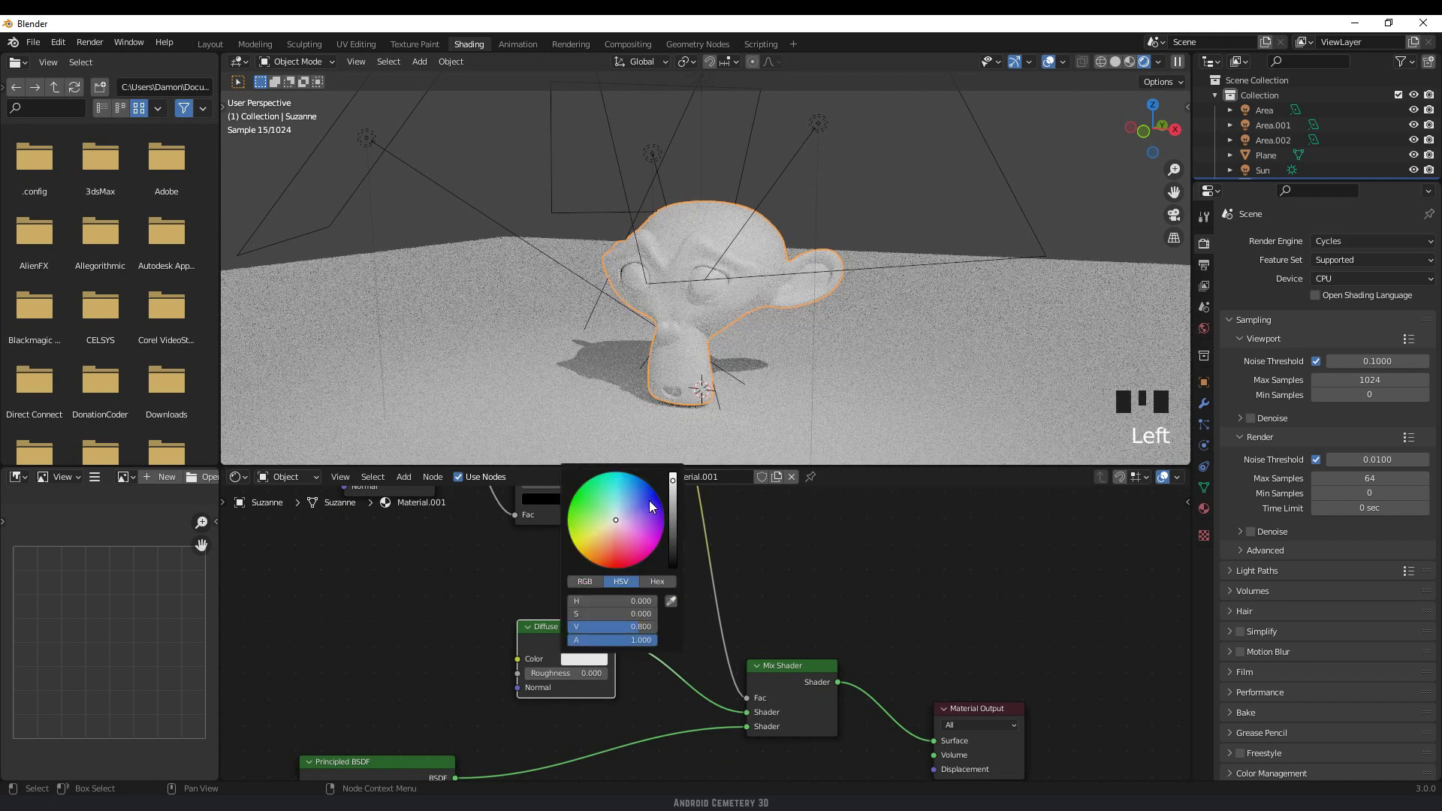
left_click(650, 499)
left_click(594, 660)
left_click(616, 541)
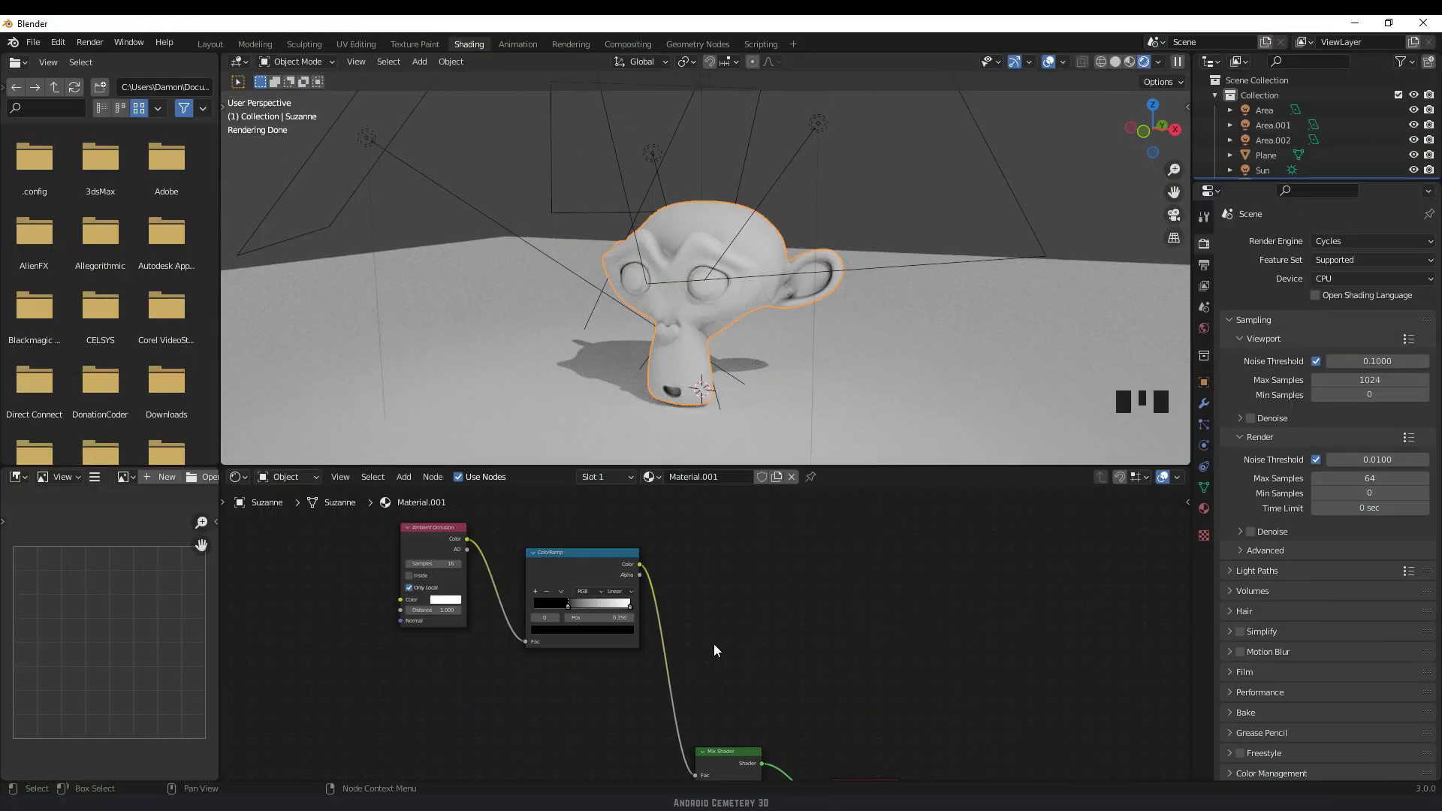
scroll(713, 643, "down", 3)
scroll(713, 640, "down", 2)
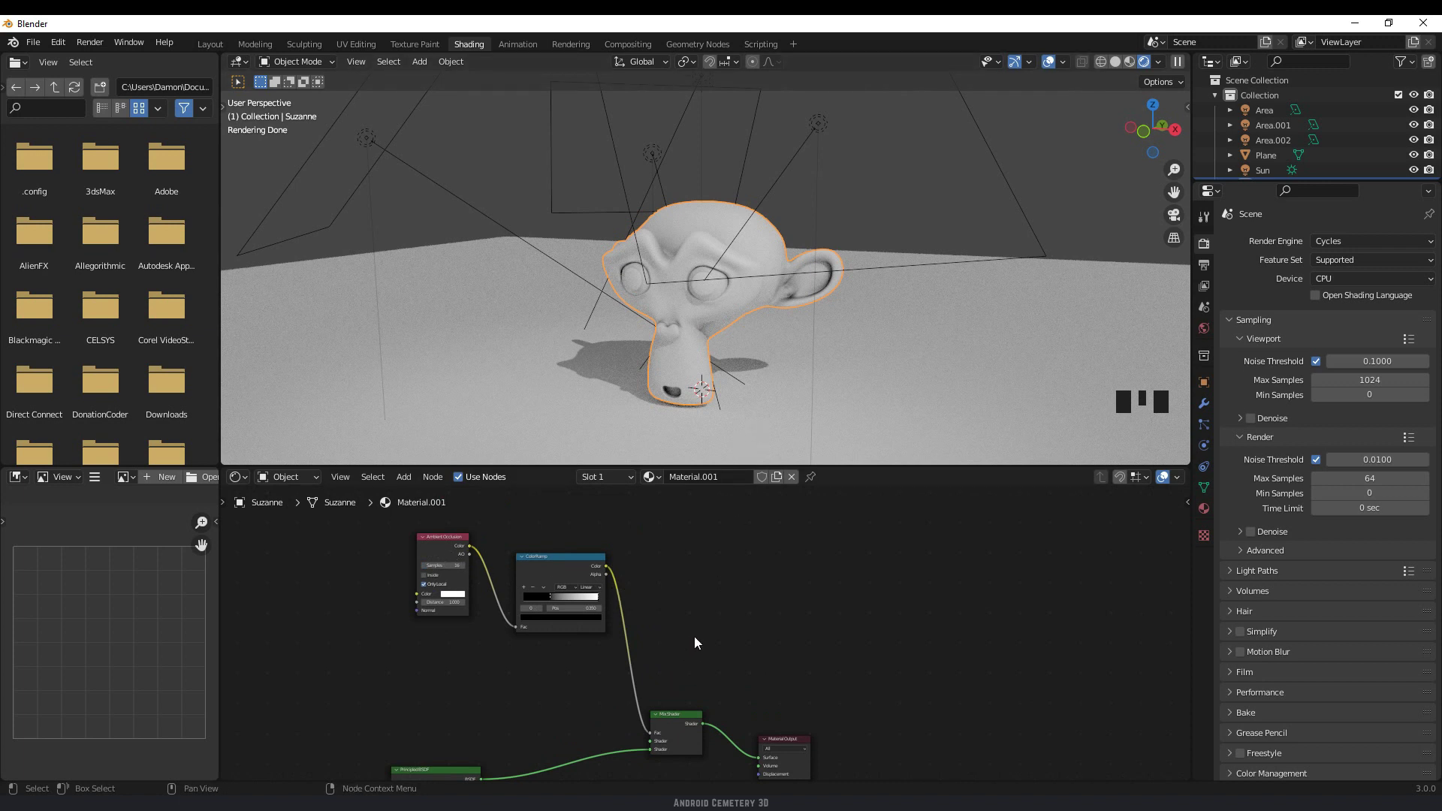
- Select the AO, ColorRamp and Mix Shader nodes, create the plane's Material.002, and shift its output right
key("shift+Left")
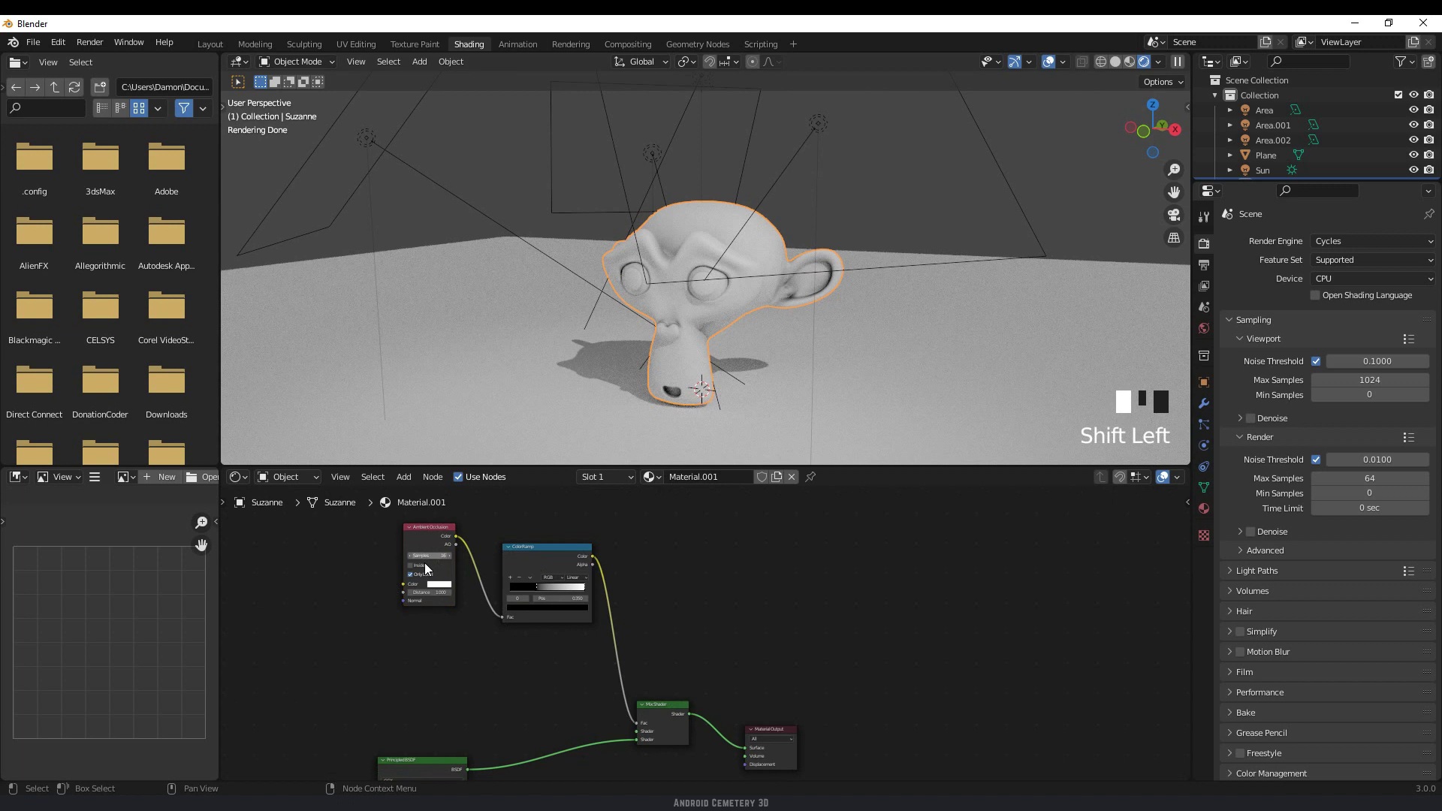
left_click_drag(391, 561, 674, 719, "shift")
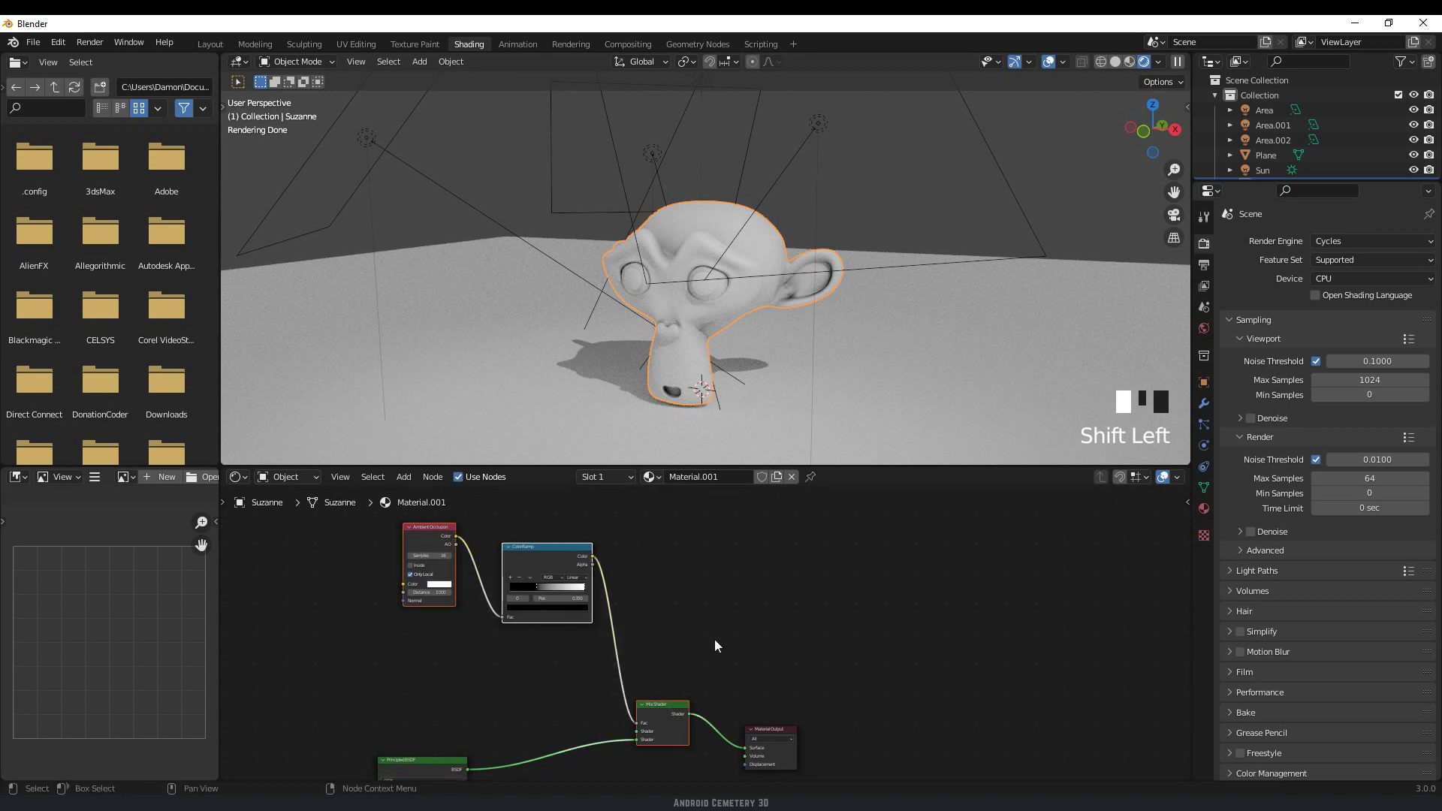
left_click(881, 351)
left_click(738, 477)
middle_click_drag(566, 728, 541, 703)
left_click(503, 709)
left_click_drag(503, 709, 845, 651)
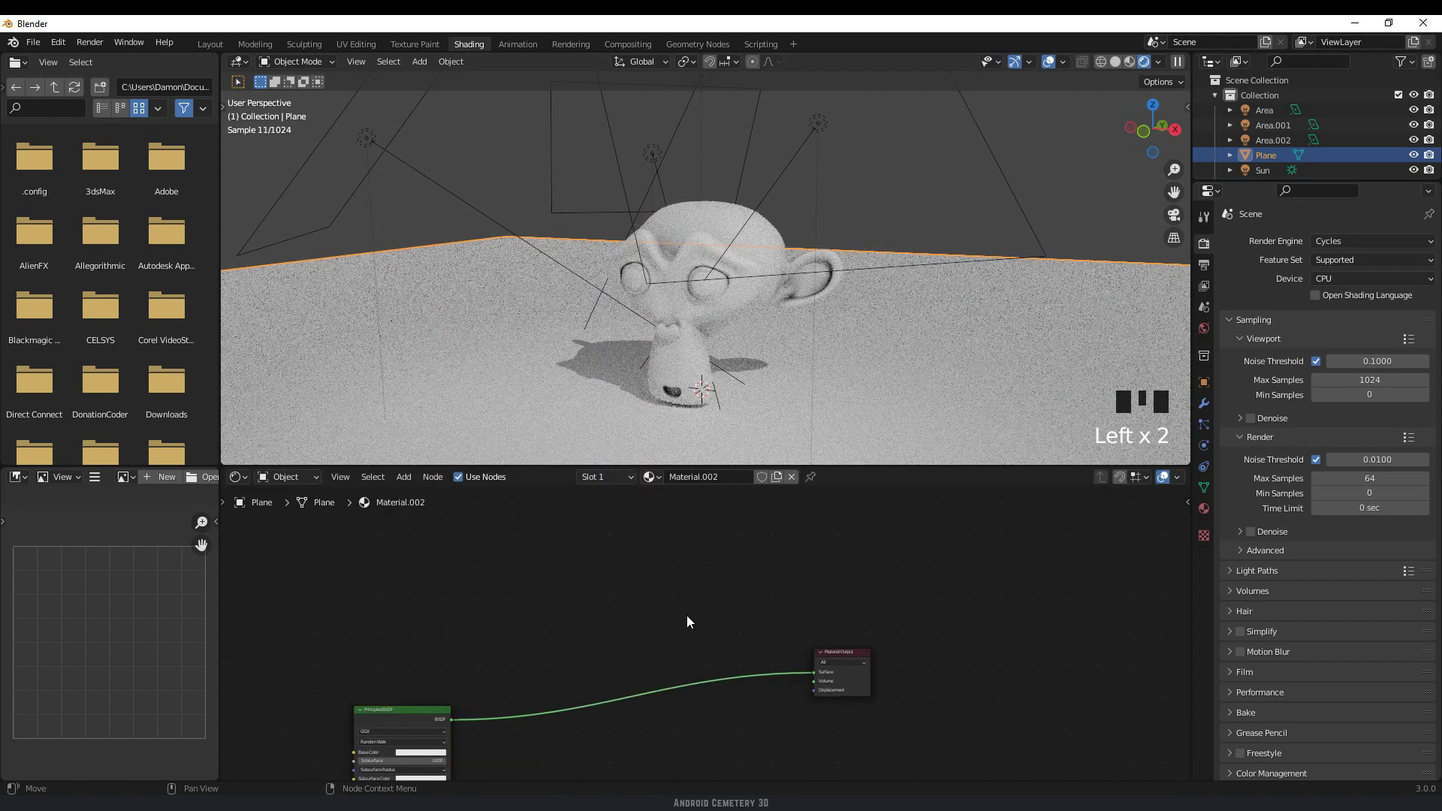
- Paste the AO, ColorRamp and Mix Shader nodes; link Principled BSDF into Mix Shader, Mix Shader into Surface
key("ctrl+v")
scroll(687, 616, "up", 1)
left_click_drag(367, 703, 600, 702)
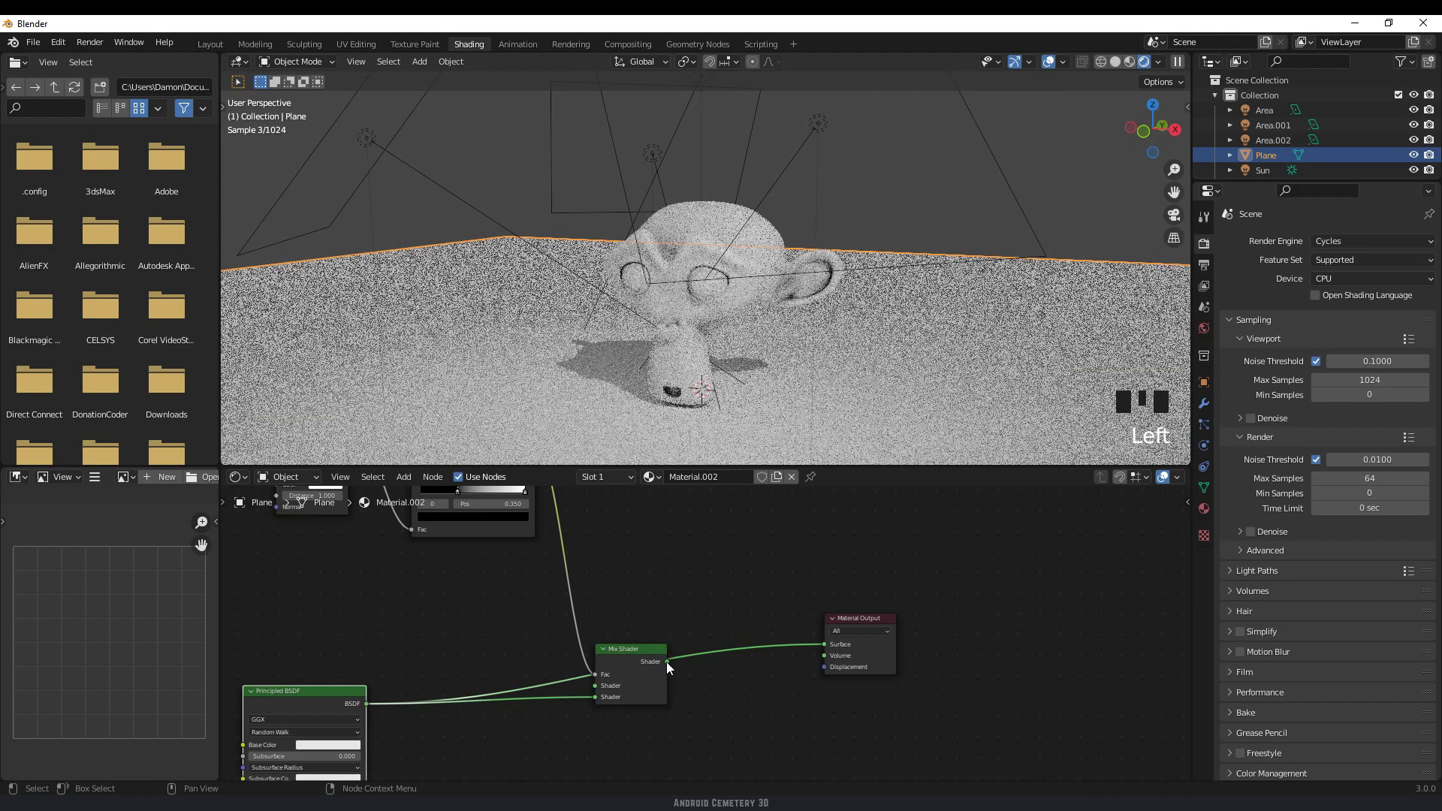
left_click_drag(665, 661, 823, 644)
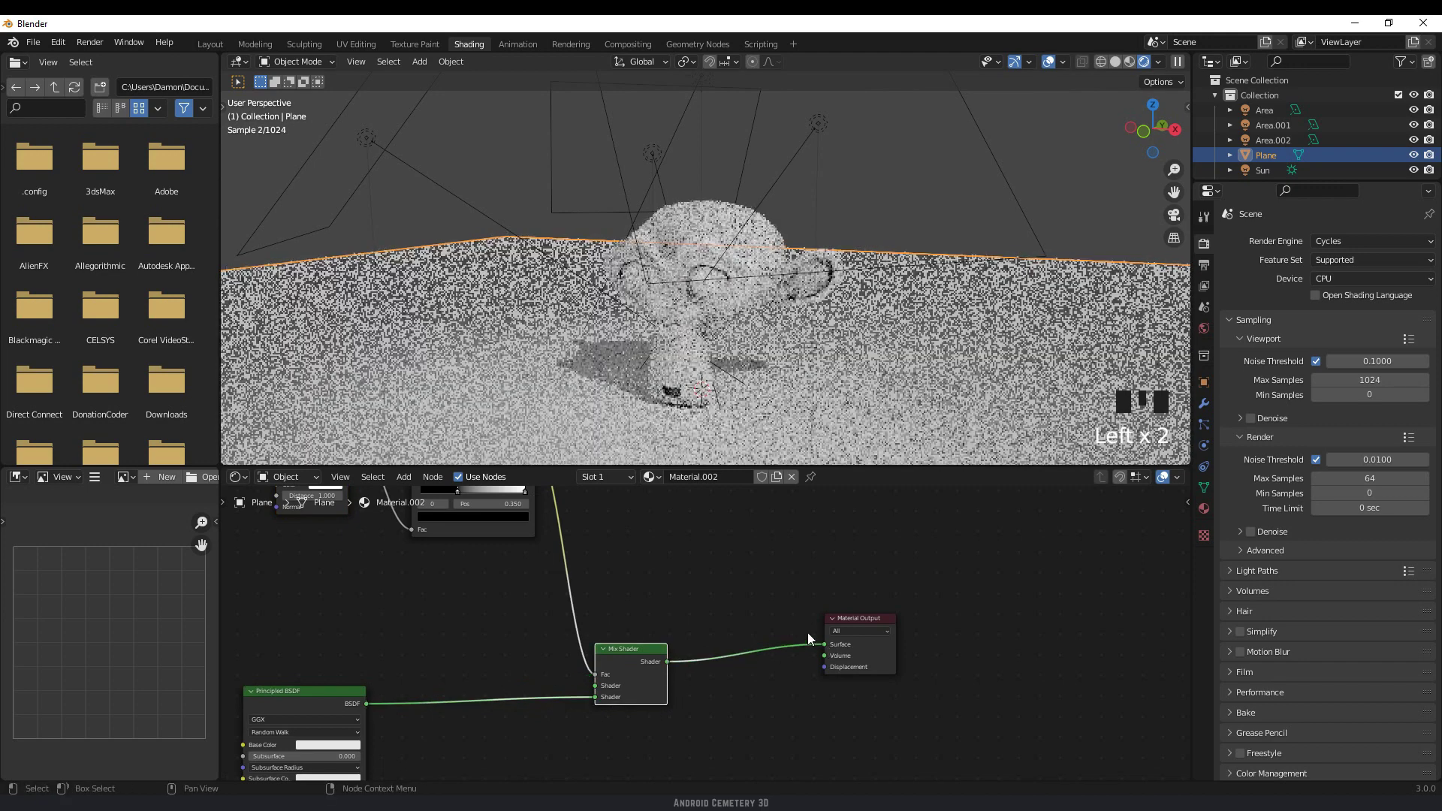
middle_click_drag(770, 583, 805, 720)
scroll(805, 720, "up", 1)
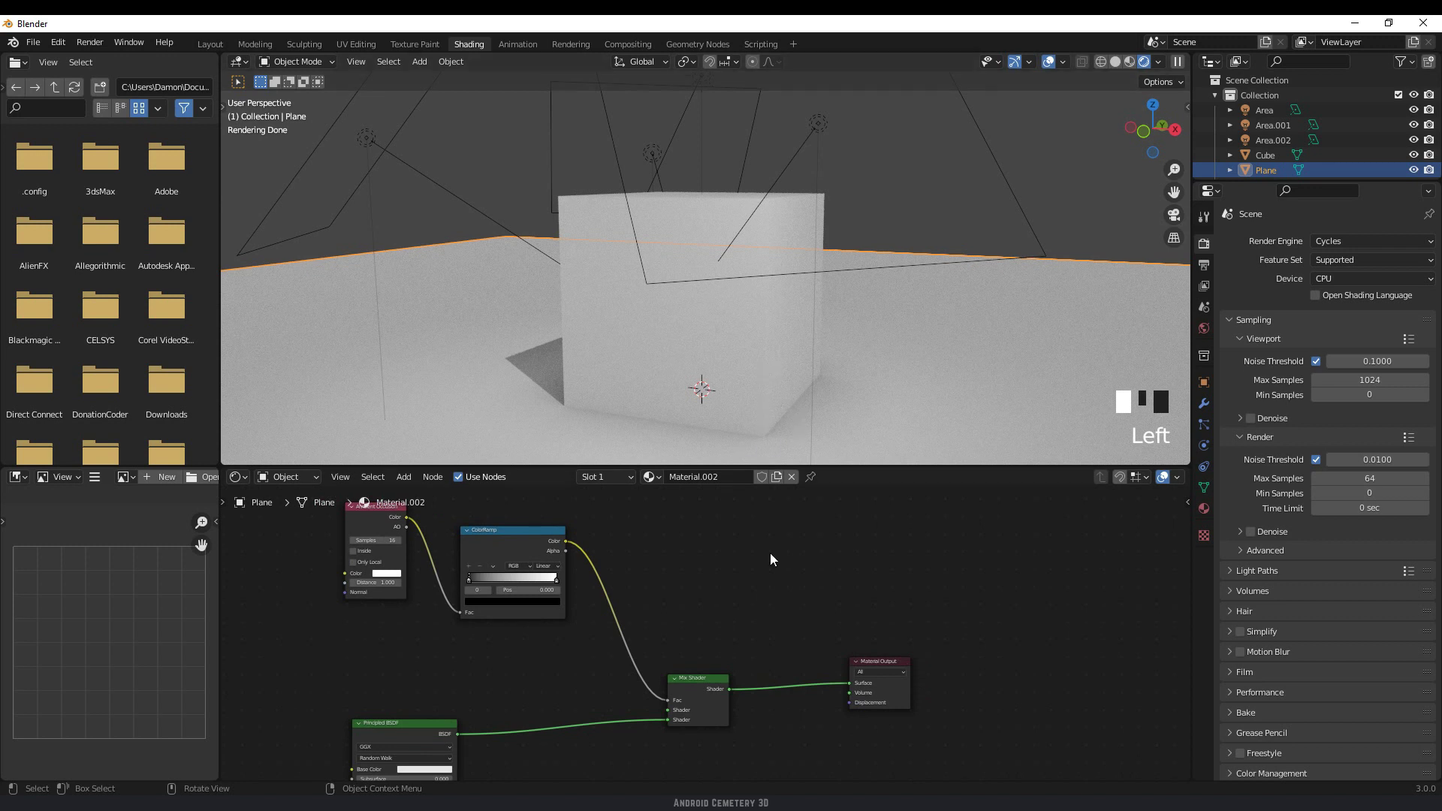
- Reconnect the Mix Shader to Surface and set the ColorRamp's black stop to position 0.259
left_click_drag(697, 678, 677, 600)
left_click_drag(458, 734, 851, 682)
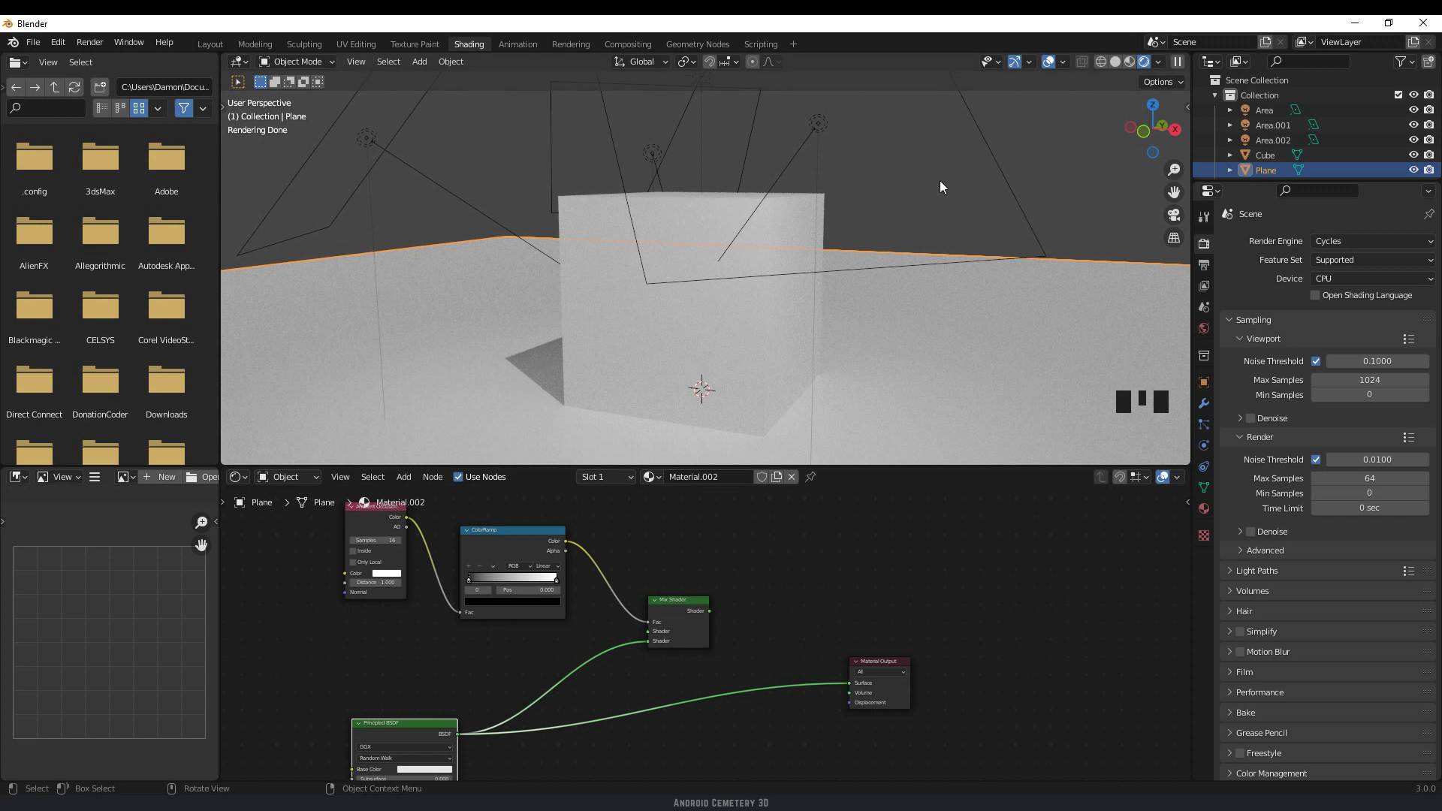
left_click(894, 169)
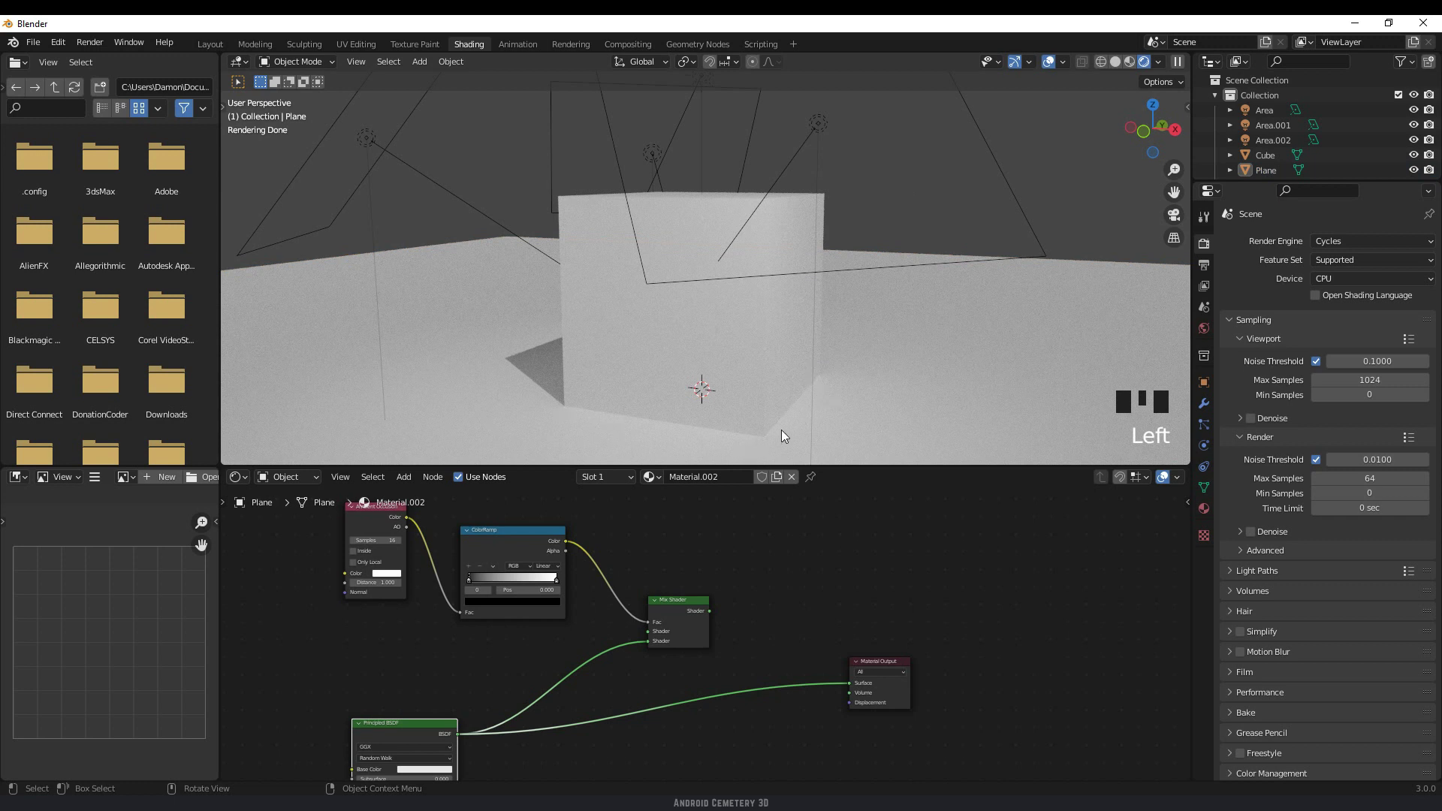
left_click_drag(699, 622, 837, 696)
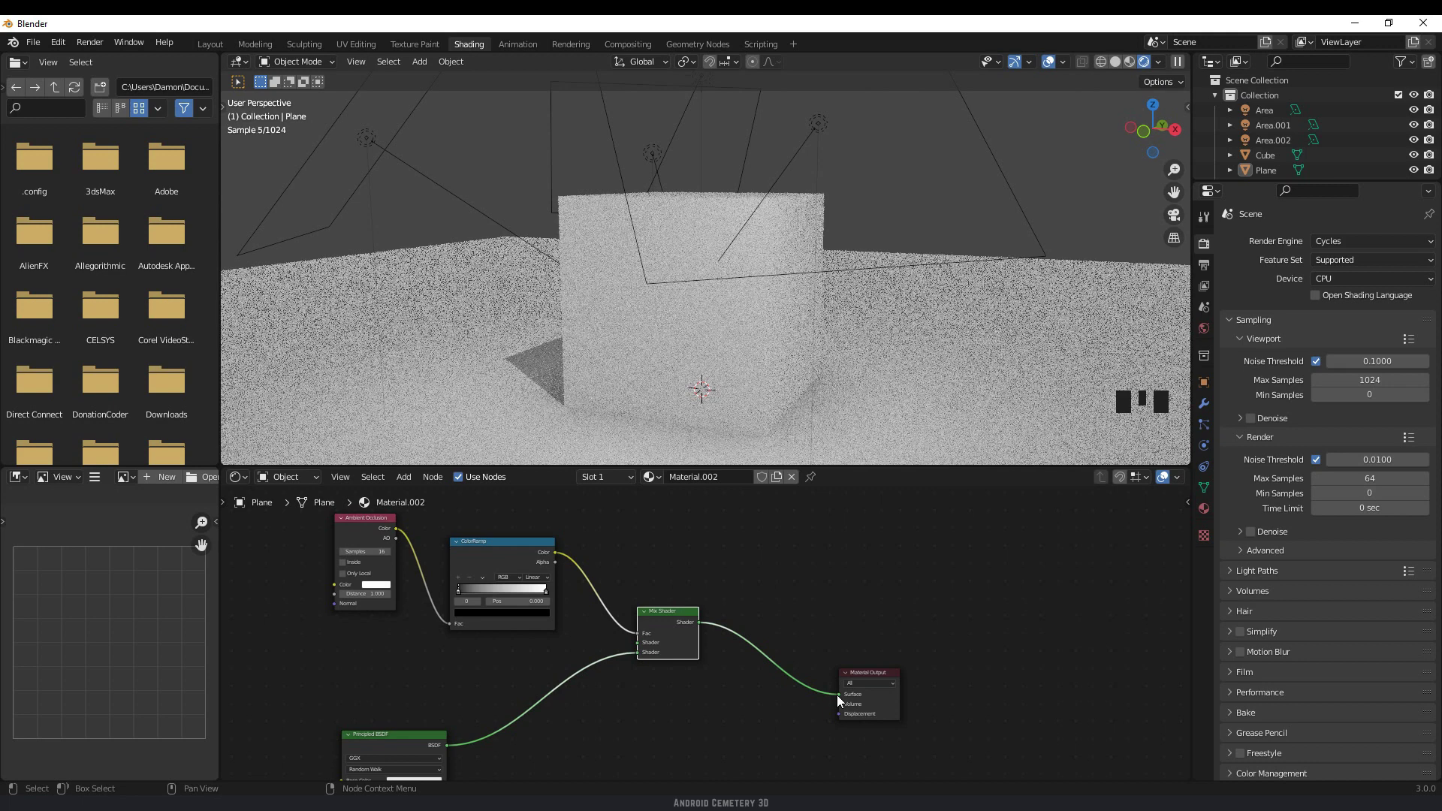
scroll(501, 559, "up", 2)
left_click_drag(488, 625, 521, 629)
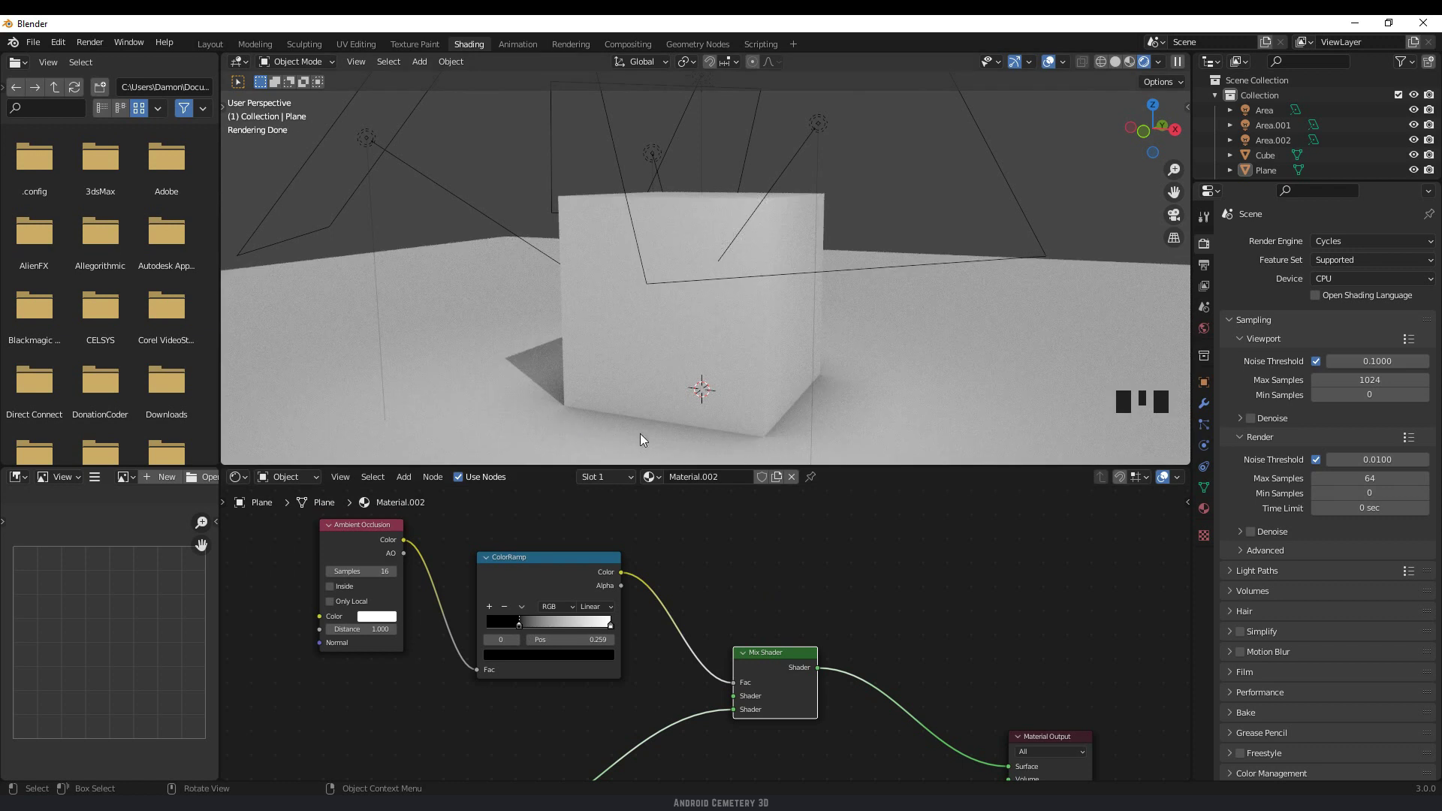
- Enable Only Local on the floor plane's Ambient Occlusion node so it shades only itself
scroll(814, 610, "up", 1)
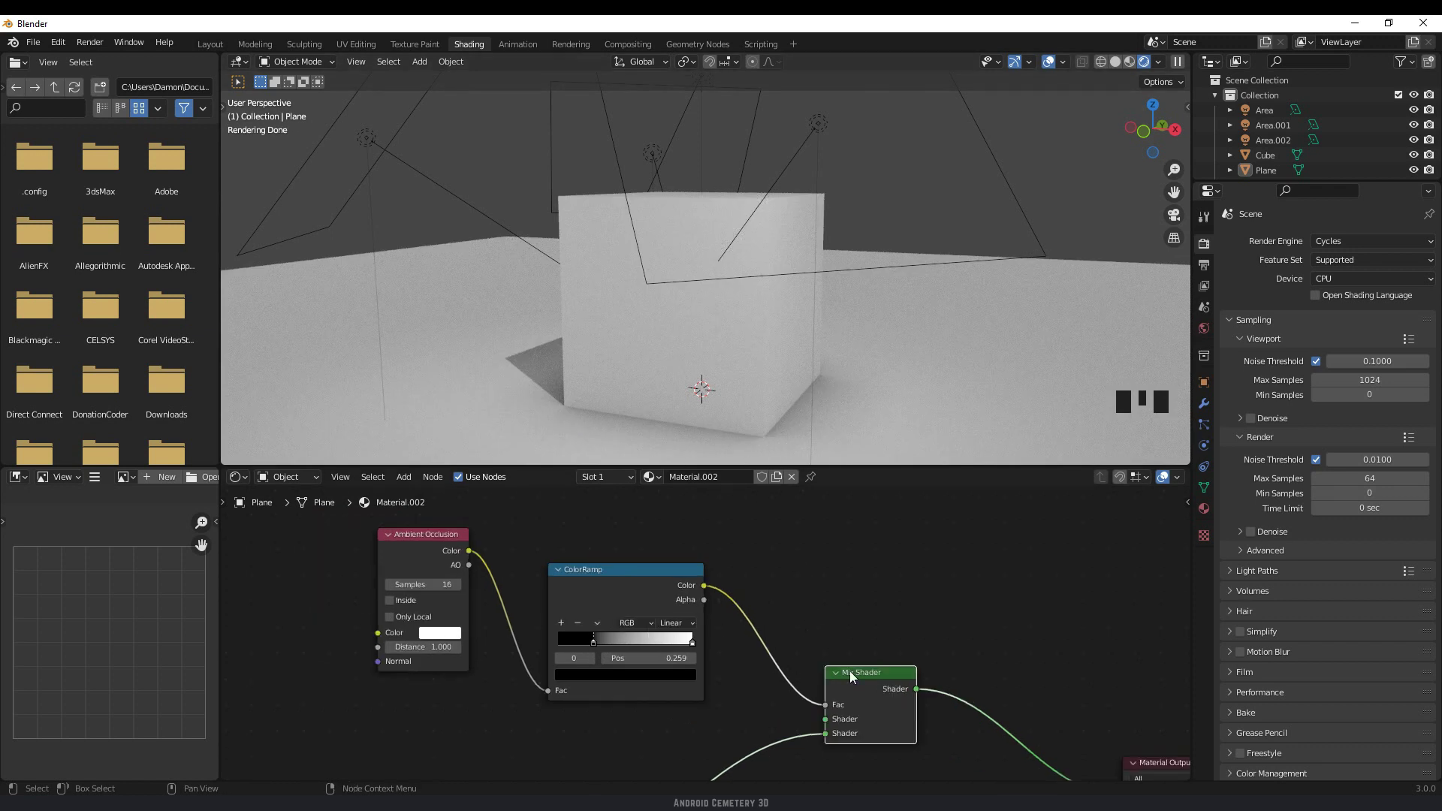
left_click(404, 616)
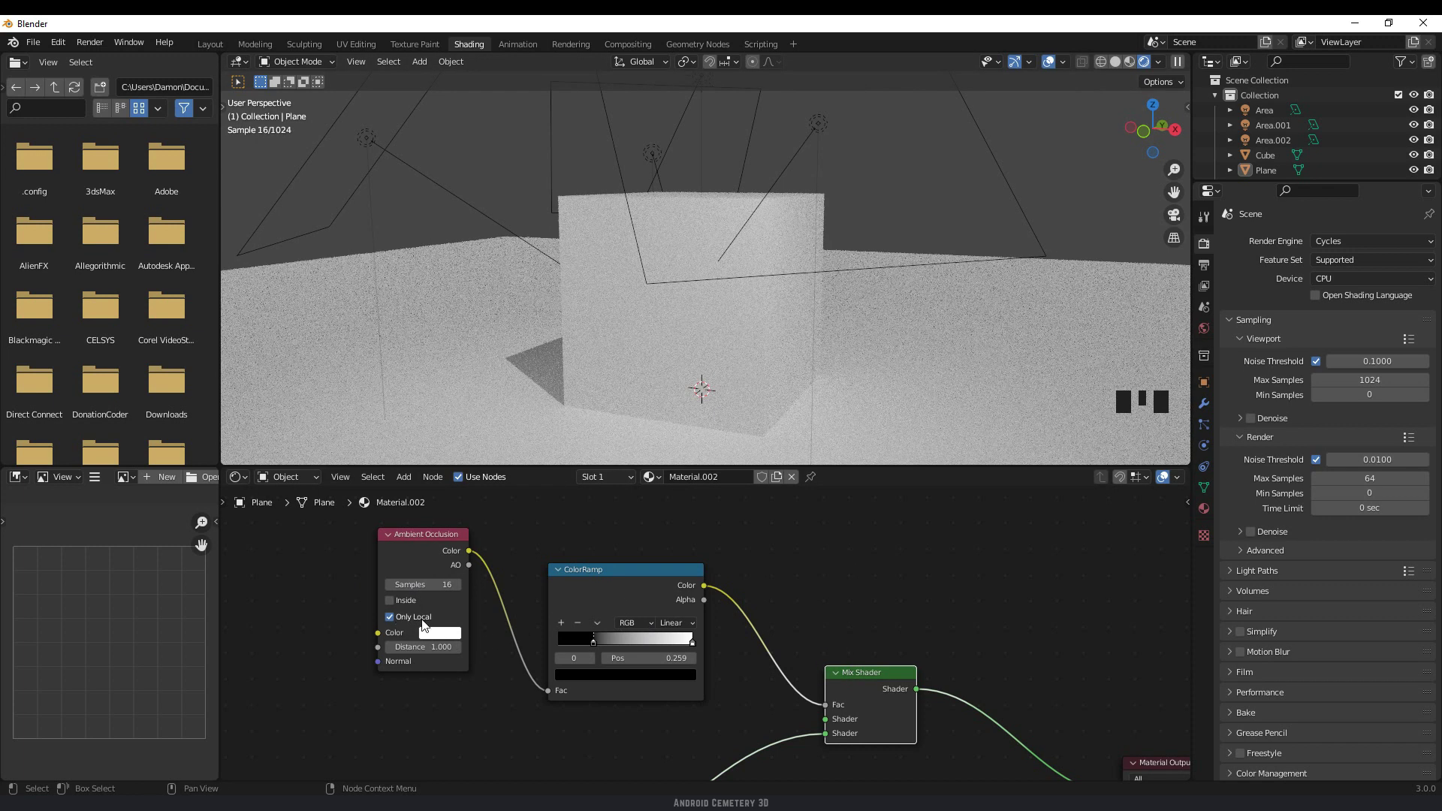